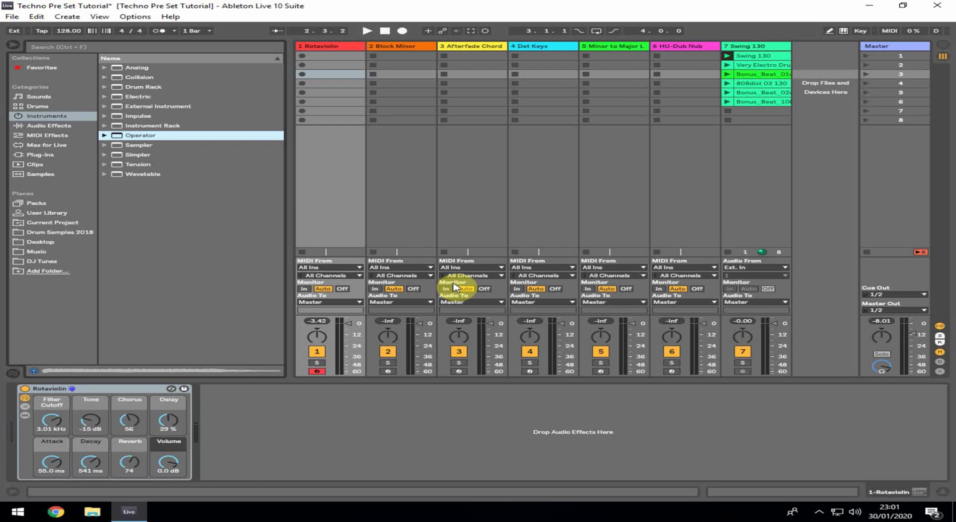
Select the Rotaviolin track and locate Rotaviolin.adg under Operator > Strings in the browser
{"action": "left_click", "coordinate": [341, 46]}
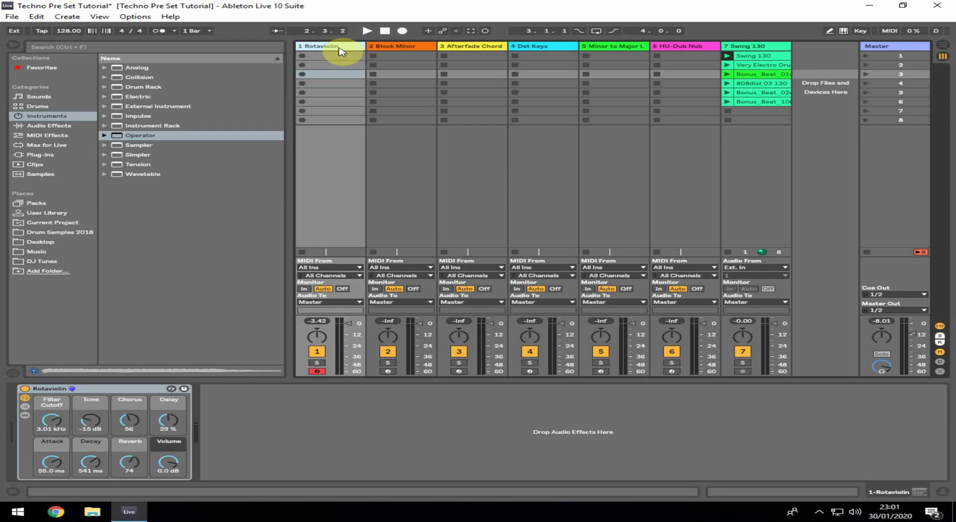
{"action": "left_click", "coordinate": [105, 136]}
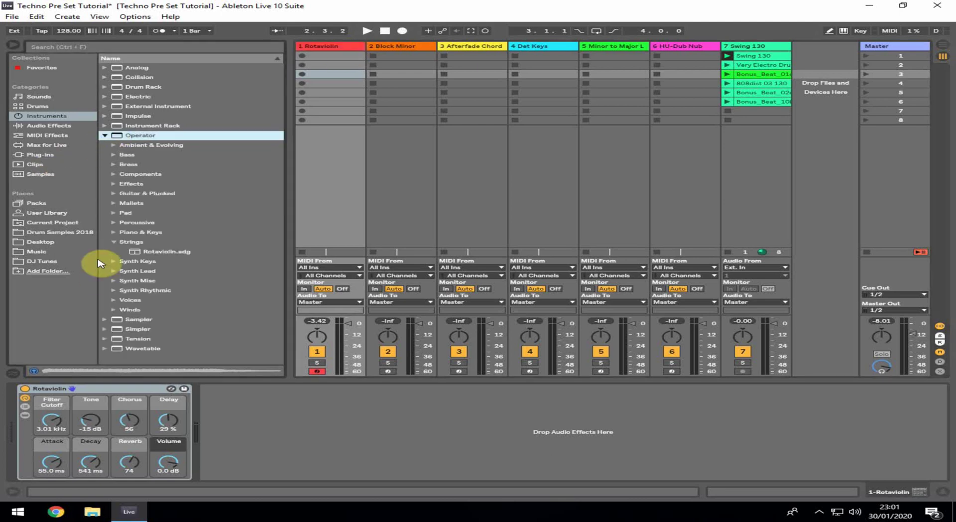
{"action": "left_click", "coordinate": [114, 241]}
{"action": "left_click", "coordinate": [168, 252]}
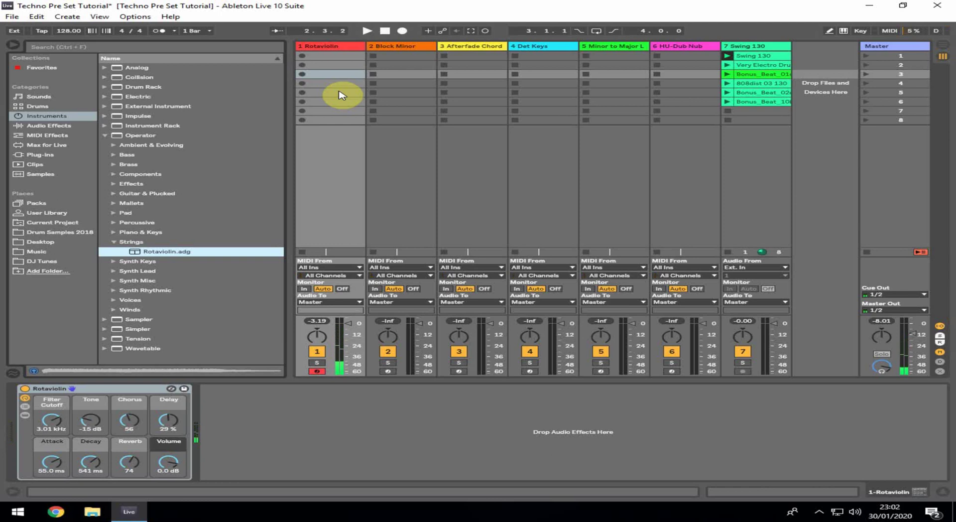
Audition Rotaviolin, then set its Filter Cutoff macro to 2.28 kHz
{"action": "key", "text": "space"}
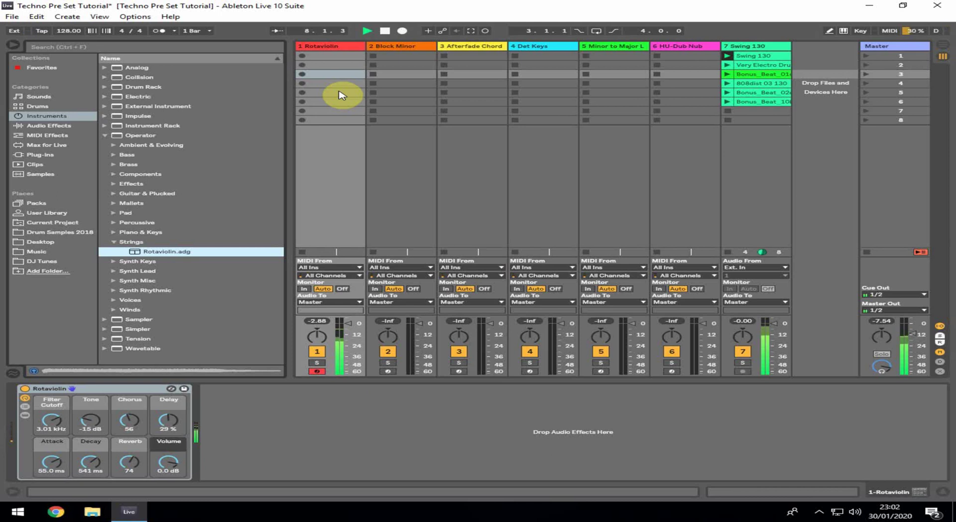
{"action": "key", "text": "space"}
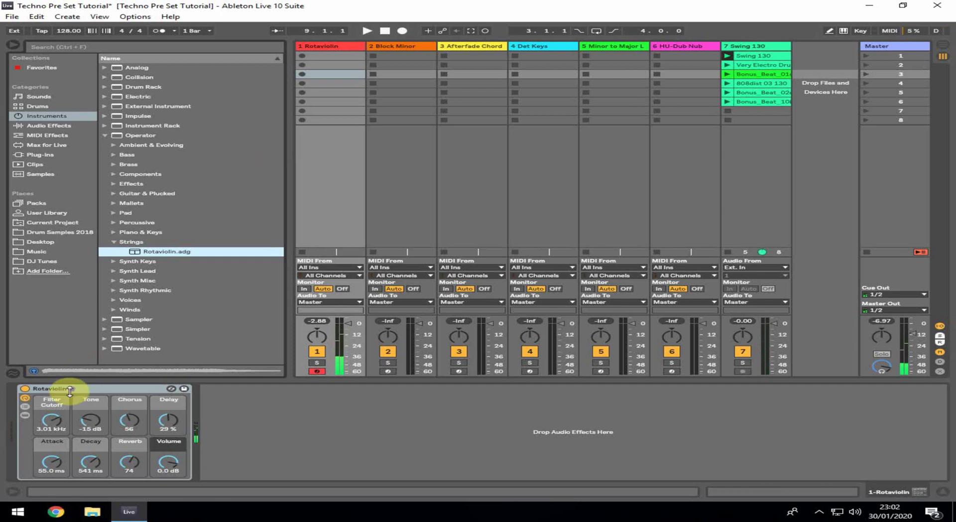
{"action": "mouse_move", "coordinate": [52, 421]}
{"action": "left_mouse_down"}
{"action": "mouse_move", "coordinate": [52, 446]}
{"action": "mouse_move", "coordinate": [52, 413]}
{"action": "mouse_move", "coordinate": [92, 421]}
{"action": "left_mouse_up"}
{"action": "left_click", "coordinate": [87, 425]}
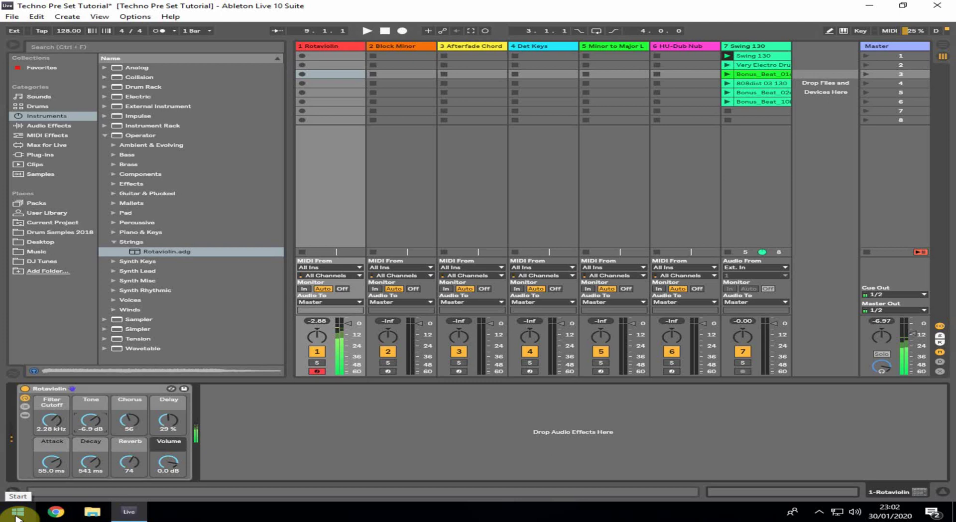
Reset Rotaviolin's Tone macro and lower it to -17 dB
{"action": "left_click", "coordinate": [90, 420]}
{"action": "key", "text": "Delete"}
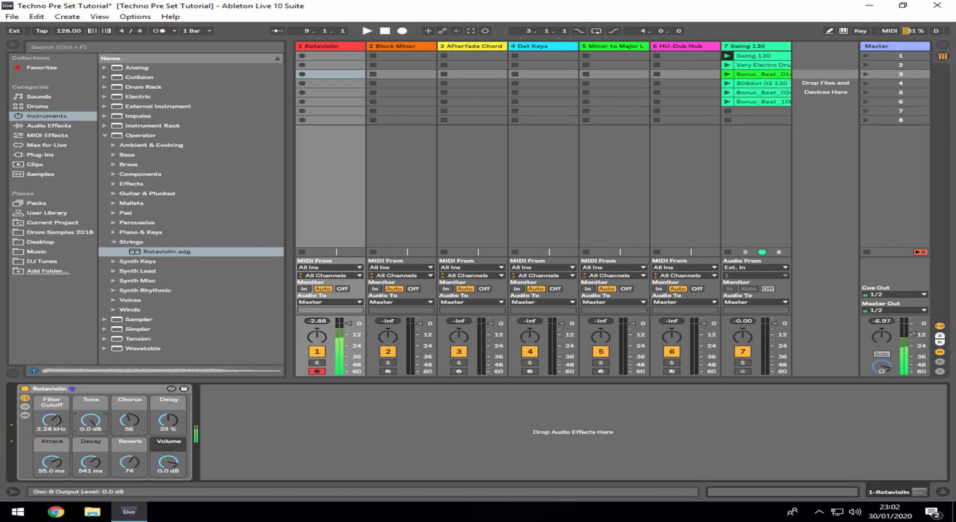
{"action": "left_click_drag", "start_coordinate": [91, 420], "coordinate": [91, 438]}
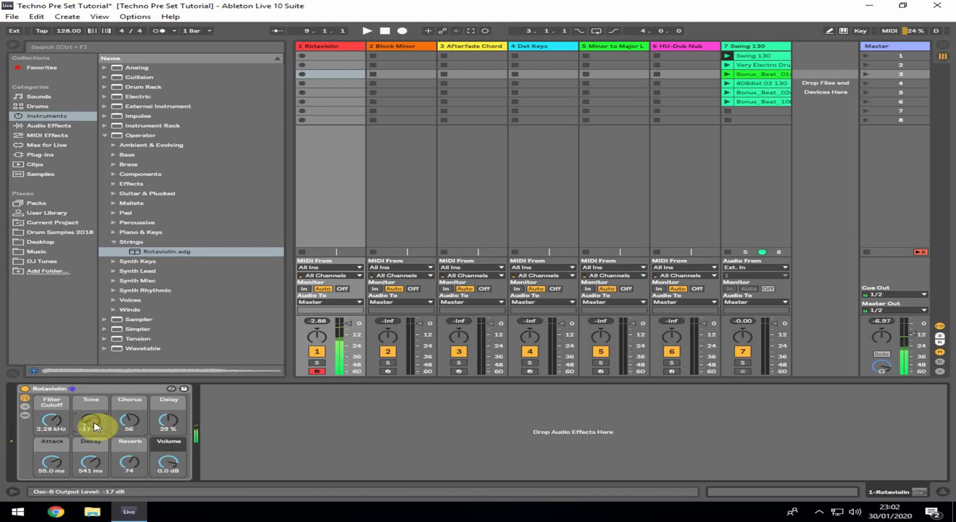
{"action": "left_click", "coordinate": [315, 47]}
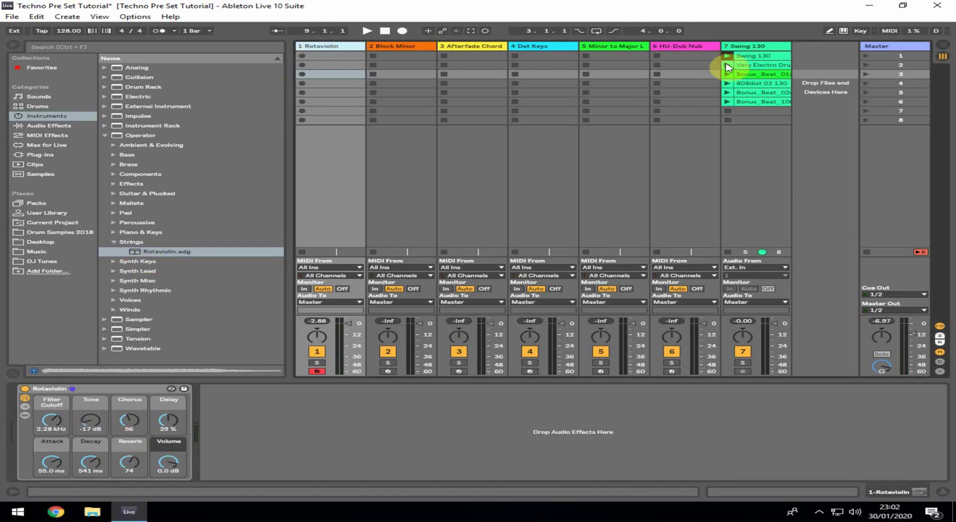
Arm Block Minor and launch the second, then third, Swing 130 beat loops
{"action": "left_click", "coordinate": [387, 371]}
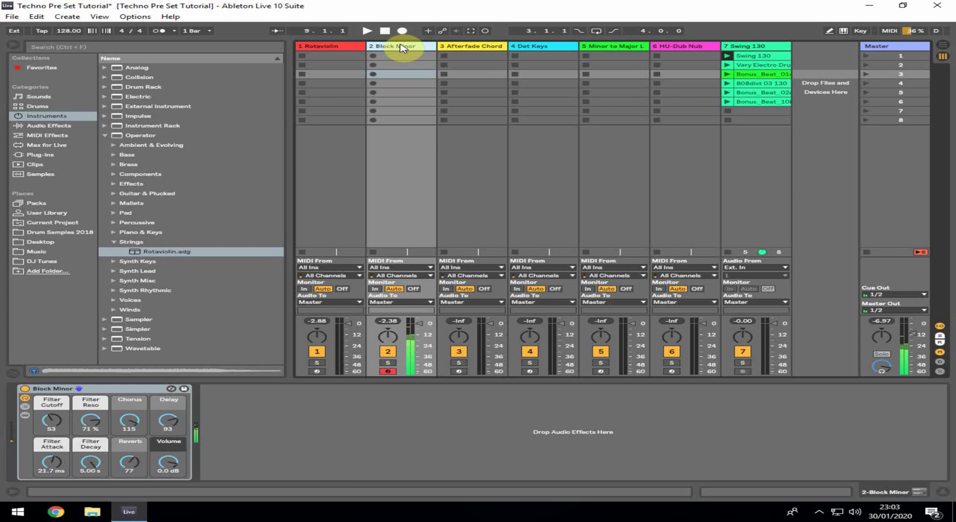
{"action": "left_click", "coordinate": [727, 65]}
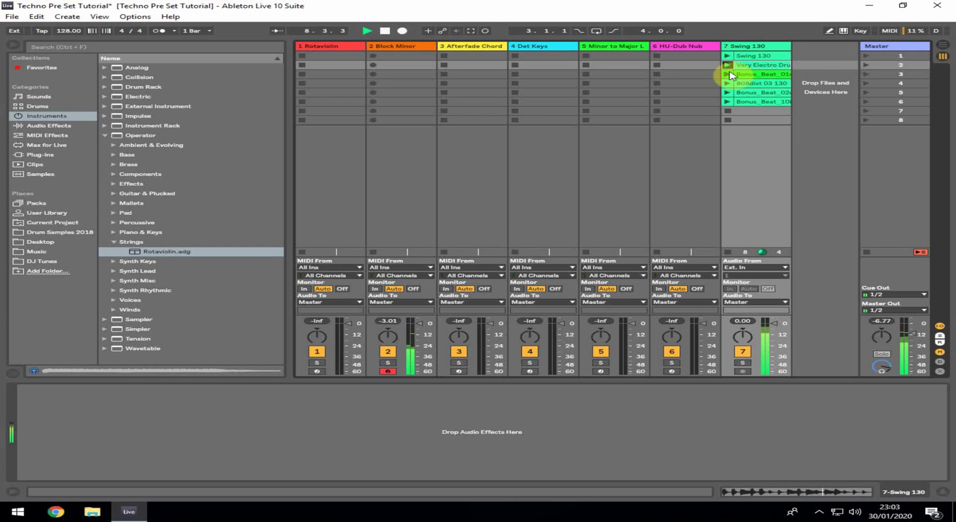
{"action": "left_click", "coordinate": [727, 74]}
Nudge Block Minor's Chorus macro to 115 and sweep its filter cutoff down and back up
{"action": "left_click", "coordinate": [414, 47]}
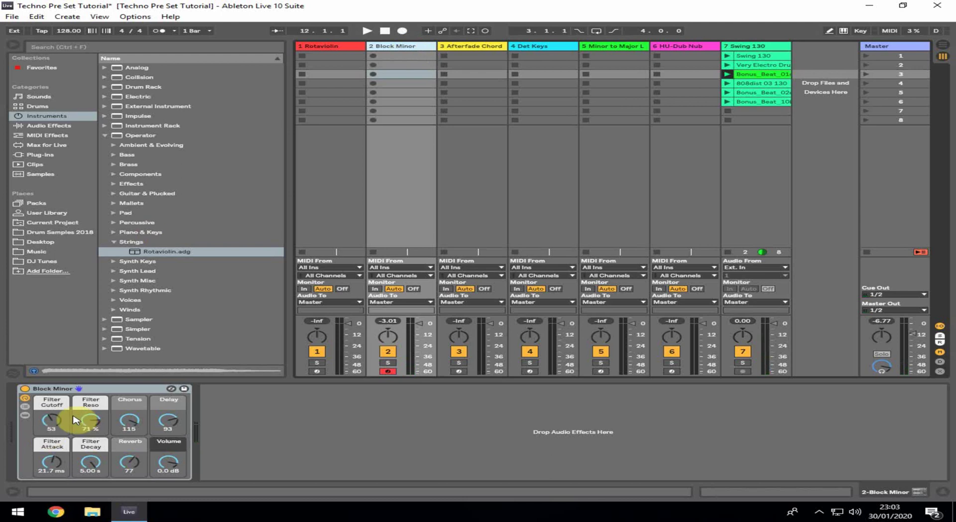
{"action": "left_click", "coordinate": [130, 422]}
{"action": "left_click_drag", "start_coordinate": [132, 424], "coordinate": [132, 421]}
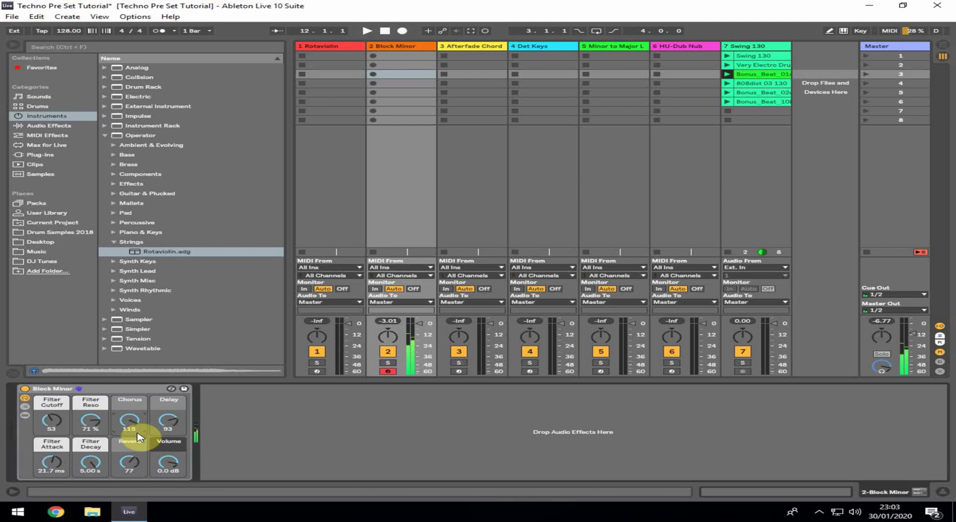
{"action": "left_click_drag", "start_coordinate": [52, 419], "coordinate": [52, 458]}
{"action": "left_click_drag", "start_coordinate": [52, 421], "coordinate": [52, 400]}
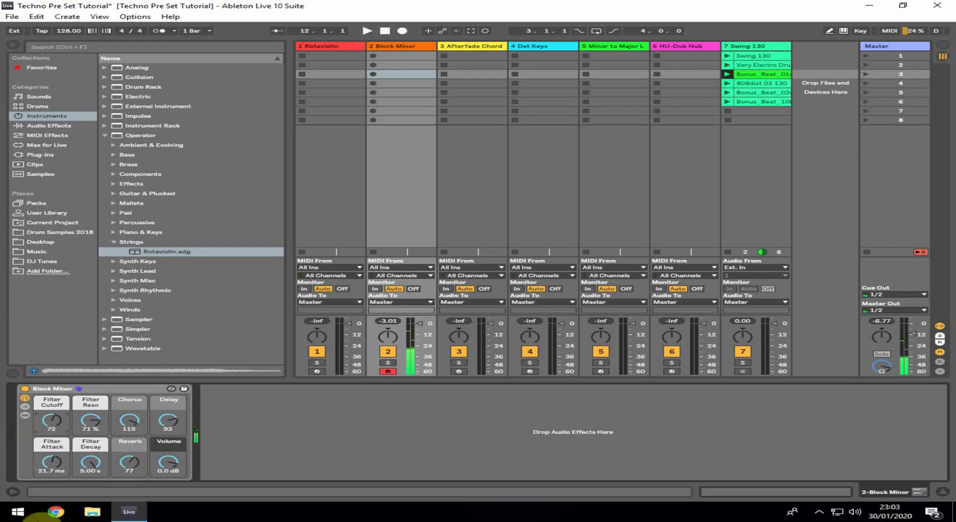
Locate Block Minor.adg under Operator > Synth Lead and launch the 808dist 03 130 loop
{"action": "left_click", "coordinate": [118, 243]}
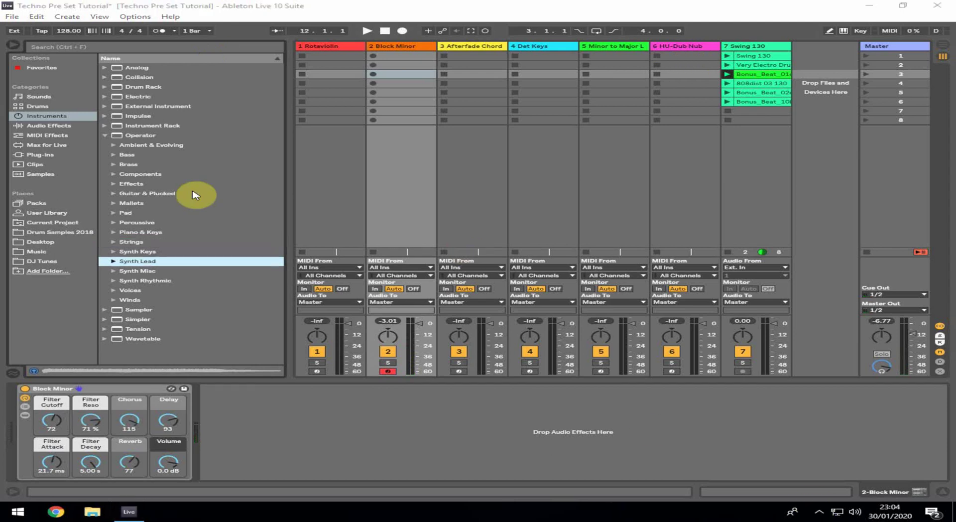
{"action": "left_click", "coordinate": [106, 135]}
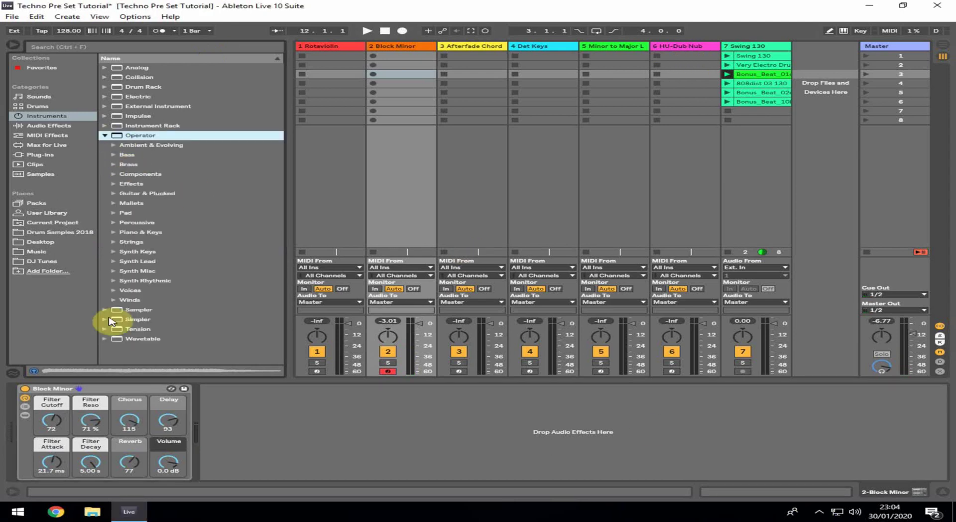
{"action": "left_click", "coordinate": [113, 251]}
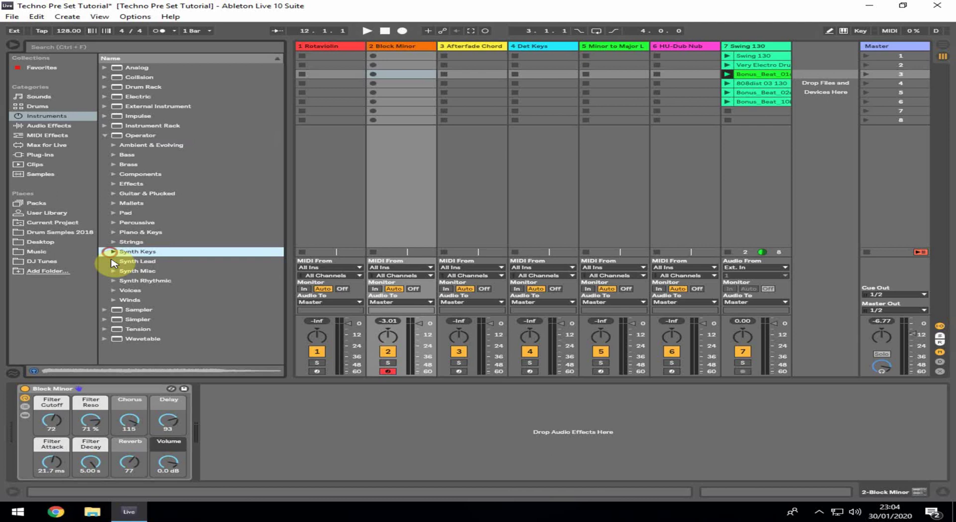
{"action": "left_click", "coordinate": [114, 261]}
{"action": "left_click", "coordinate": [157, 282]}
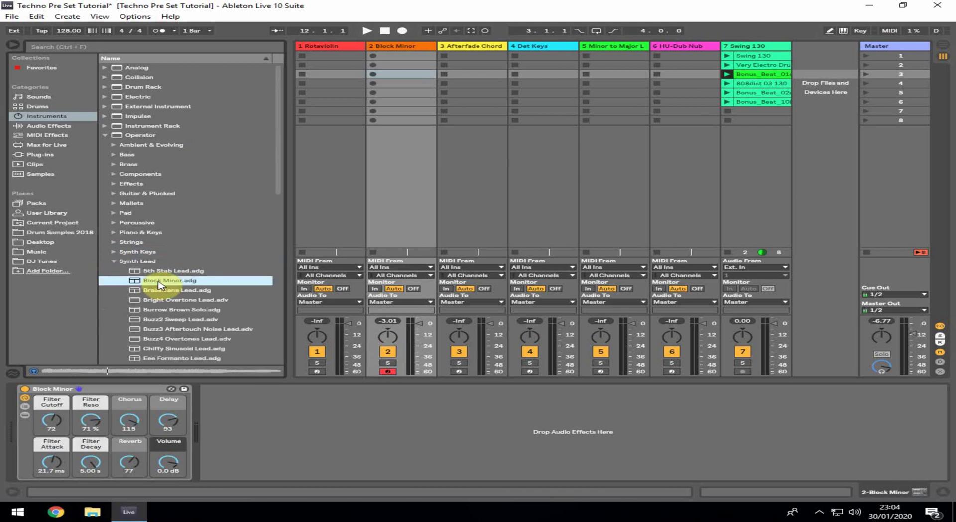
{"action": "left_click", "coordinate": [113, 261]}
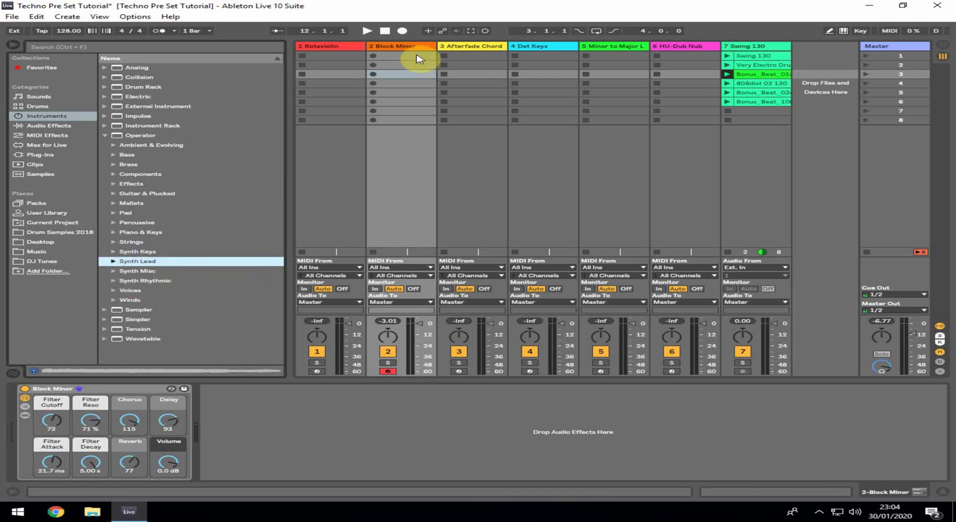
{"action": "left_click", "coordinate": [727, 83]}
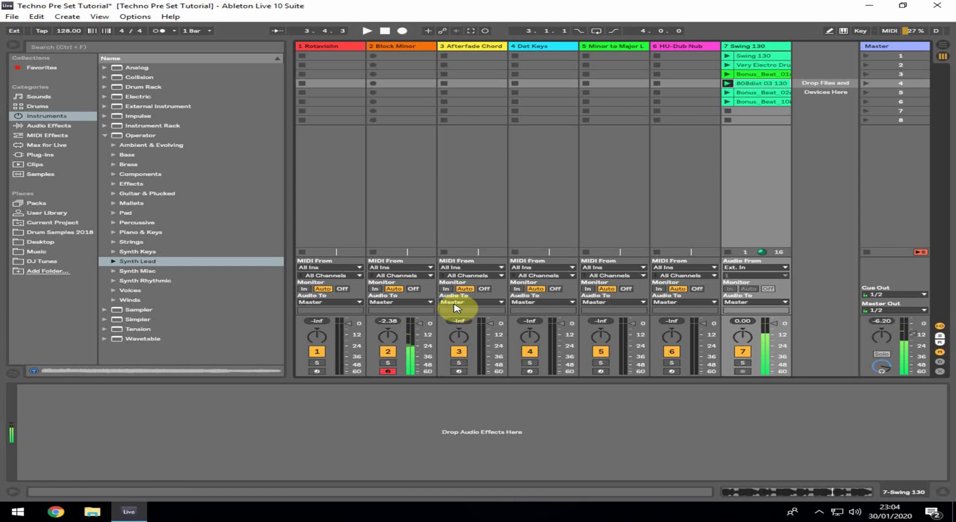
Stop playback, arm Afterfade Chord, and play it over the fifth Swing 130 loop
{"action": "key", "text": "space"}
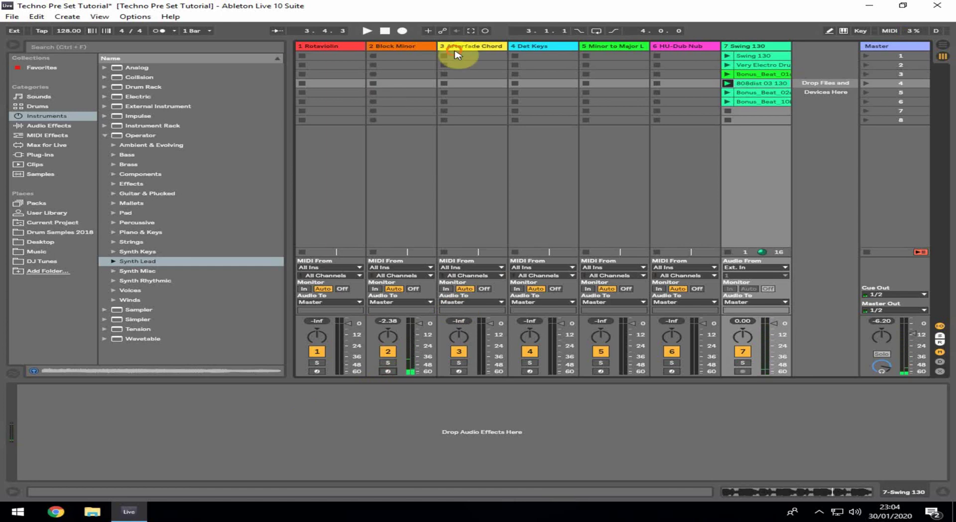
{"action": "left_click", "coordinate": [455, 56]}
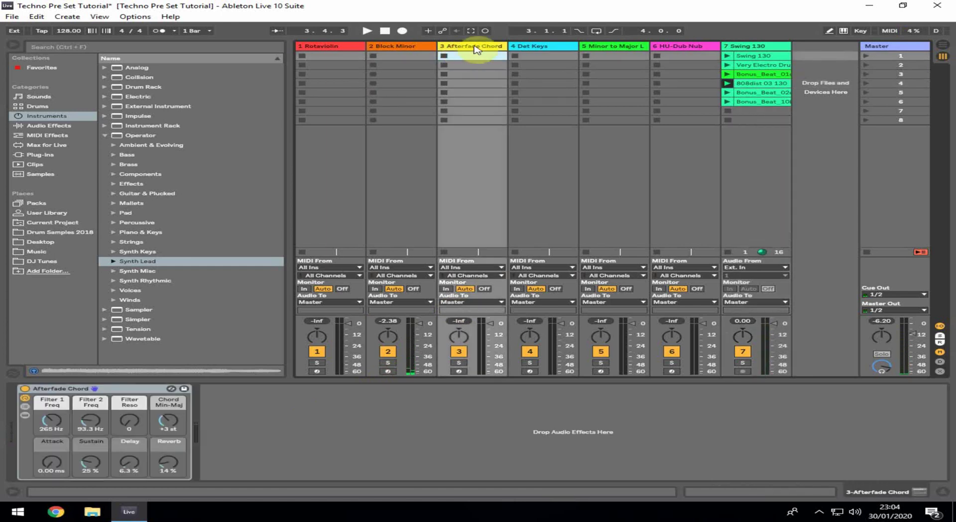
{"action": "left_click", "coordinate": [458, 370]}
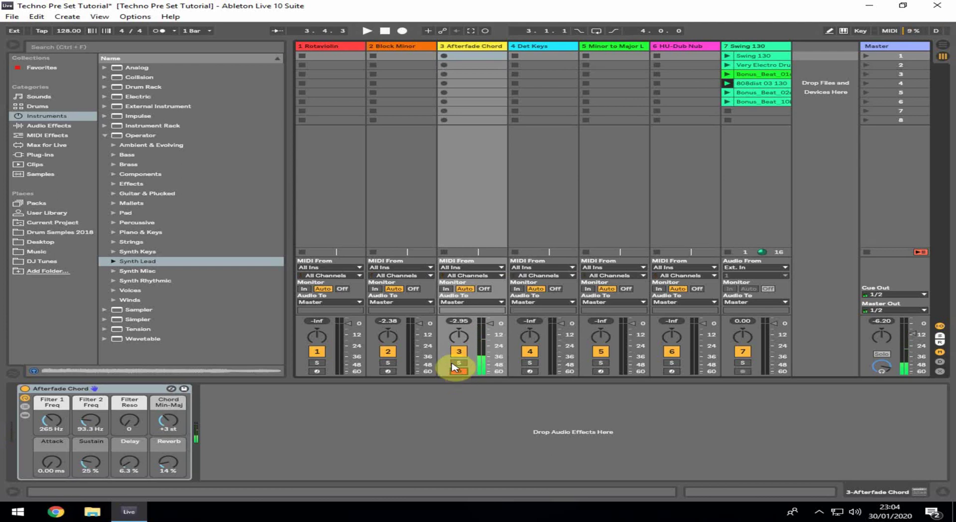
{"action": "left_click", "coordinate": [737, 94]}
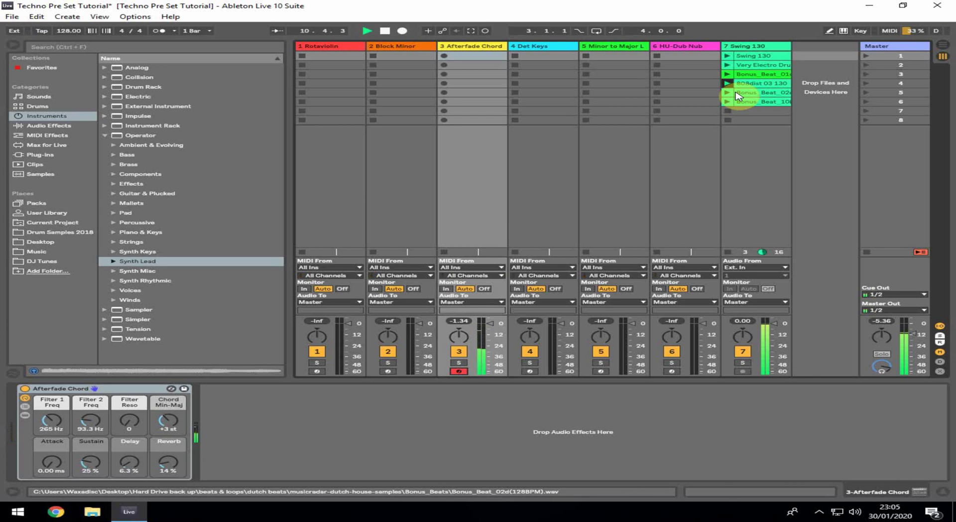
{"action": "left_click", "coordinate": [733, 95]}
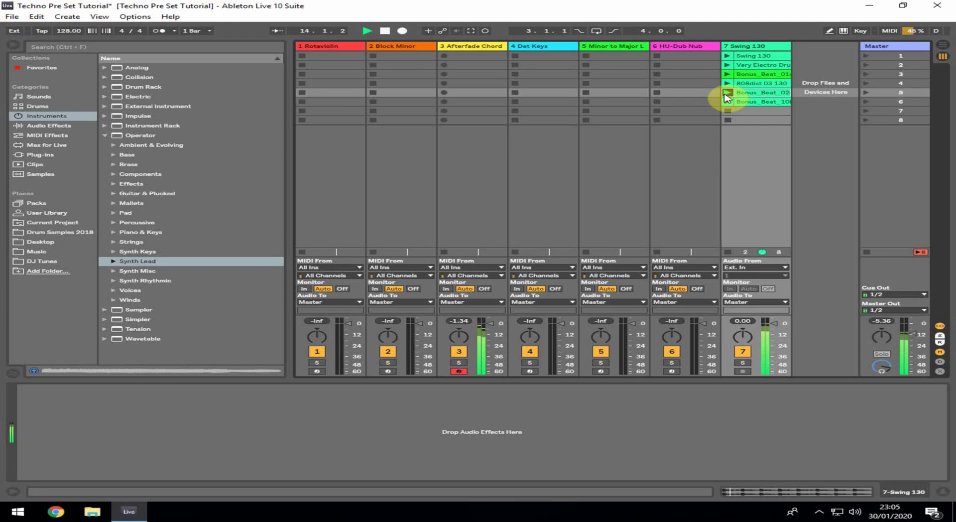
Drop Afterfade Chord's Filter 1 to 128 Hz, keep Chord shift at +3 st, raise resonance
{"action": "left_click", "coordinate": [480, 46]}
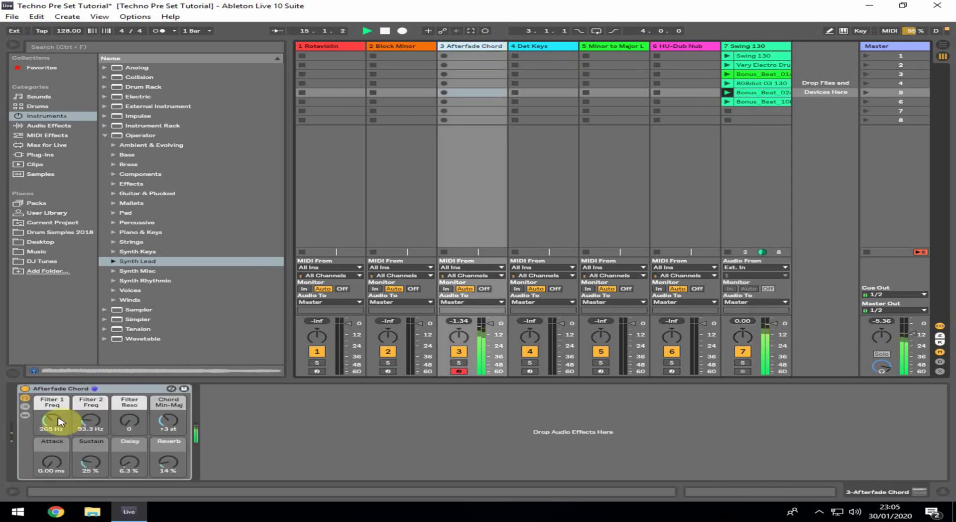
{"action": "left_click_drag", "start_coordinate": [60, 423], "coordinate": [60, 440]}
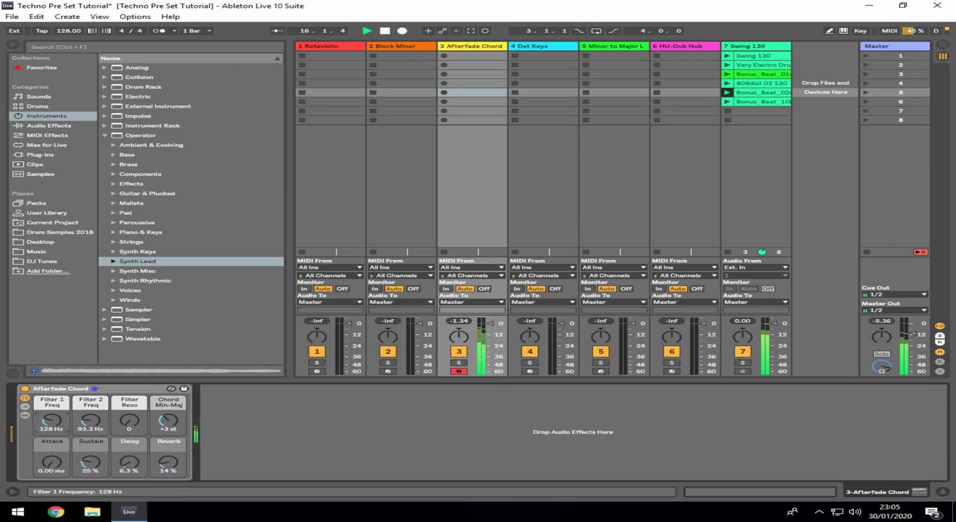
{"action": "left_click_drag", "start_coordinate": [171, 422], "coordinate": [173, 425]}
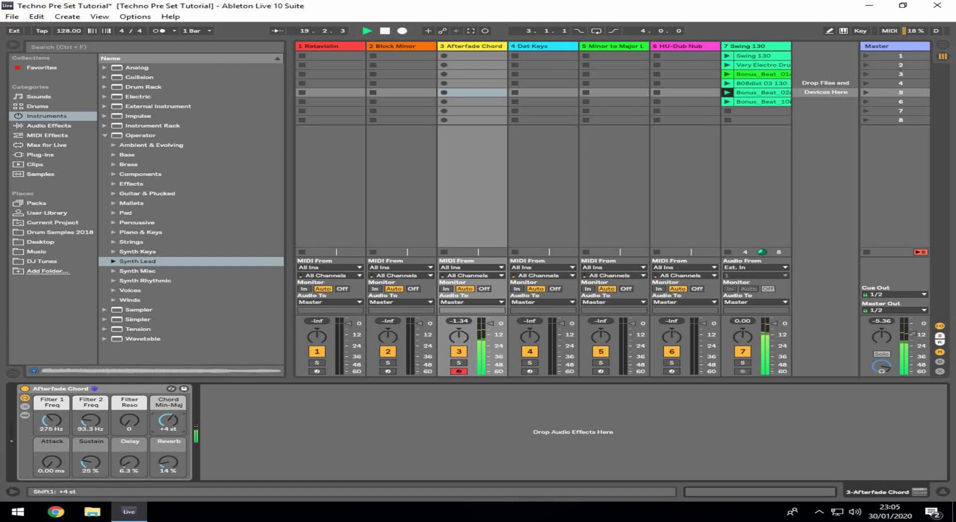
{"action": "left_click_drag", "start_coordinate": [171, 422], "coordinate": [171, 425]}
{"action": "mouse_move", "coordinate": [168, 421]}
{"action": "left_mouse_down"}
{"action": "mouse_move", "coordinate": [129, 394]}
{"action": "mouse_move", "coordinate": [129, 438]}
{"action": "mouse_move", "coordinate": [129, 405]}
{"action": "left_mouse_up"}
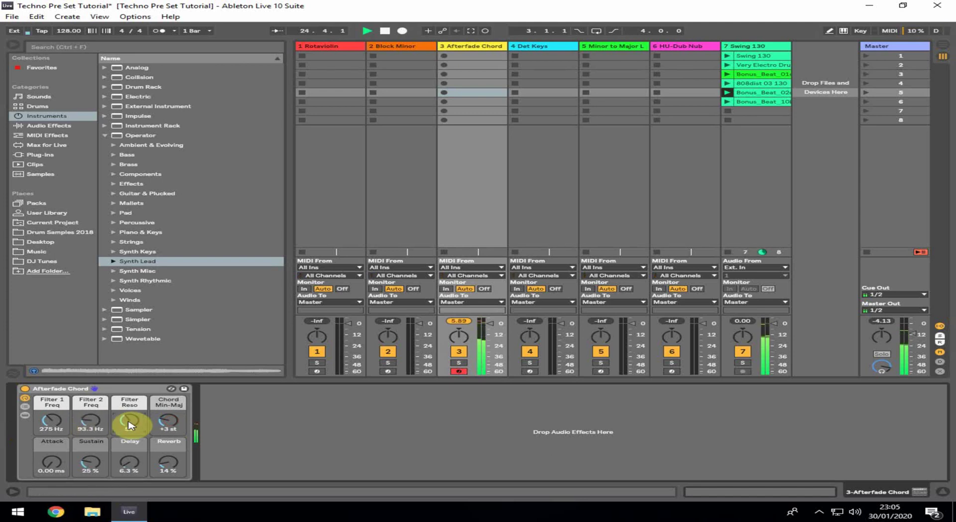
Sweep Filter 1 Freq from 92.2 Hz up to 775 Hz while settling resonance at 29
{"action": "left_click_drag", "start_coordinate": [51, 421], "coordinate": [51, 433]}
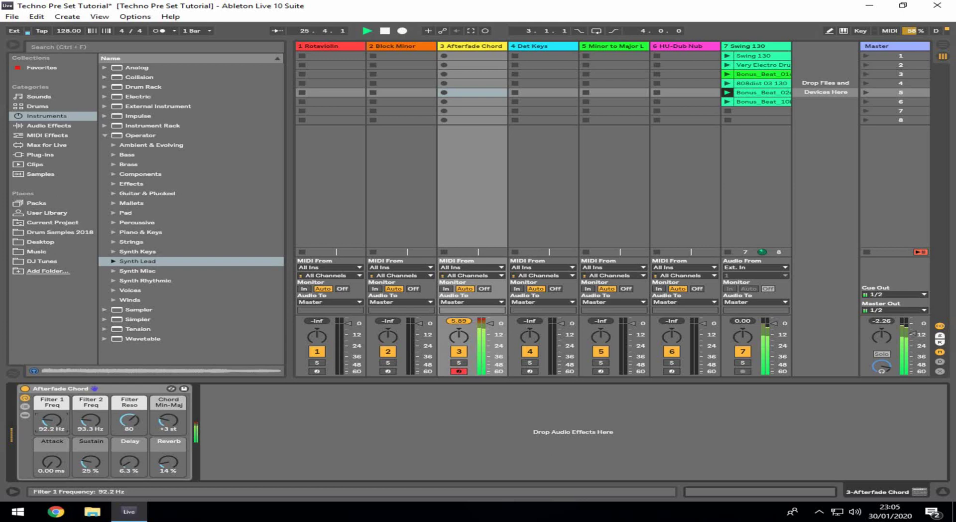
{"action": "left_click_drag", "start_coordinate": [129, 421], "coordinate": [130, 427]}
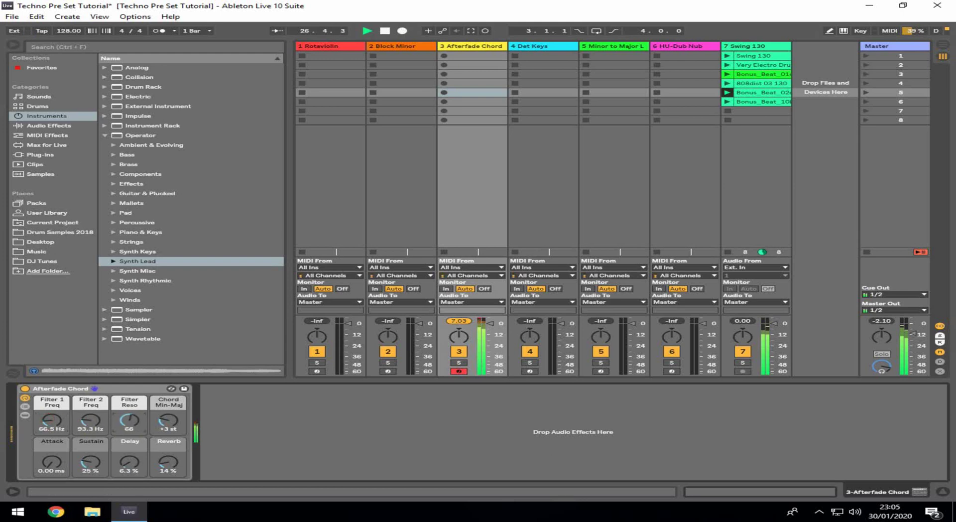
{"action": "left_click", "coordinate": [132, 422]}
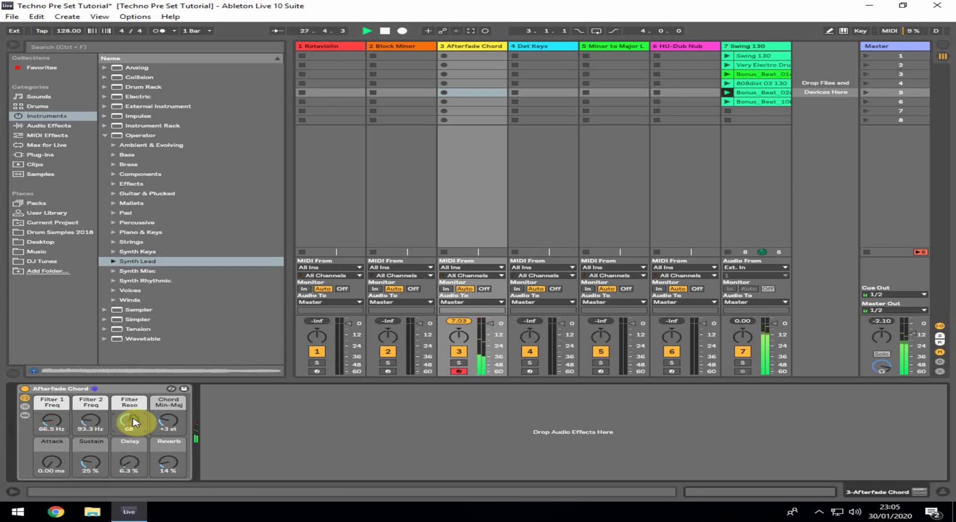
{"action": "left_click_drag", "start_coordinate": [52, 421], "coordinate": [51, 409]}
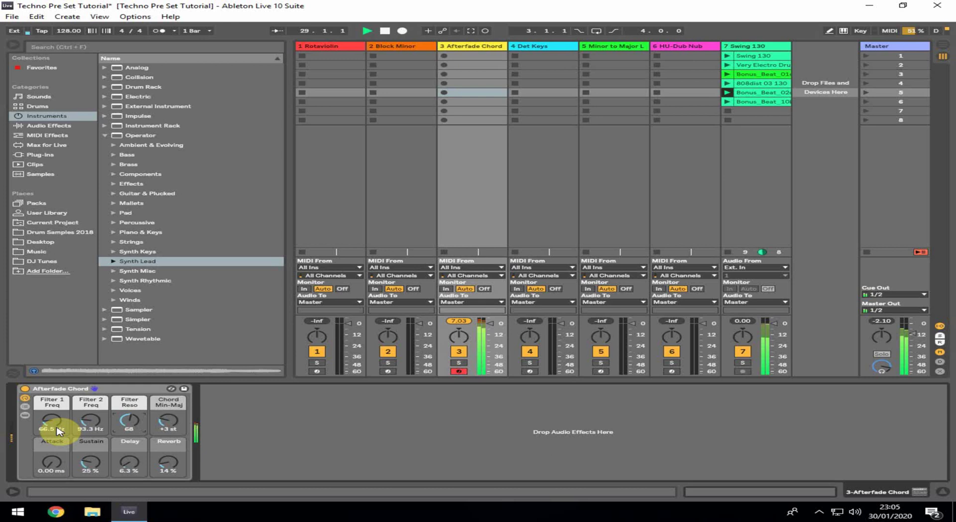
{"action": "left_click_drag", "start_coordinate": [129, 420], "coordinate": [127, 420]}
{"action": "left_click_drag", "start_coordinate": [51, 421], "coordinate": [52, 411]}
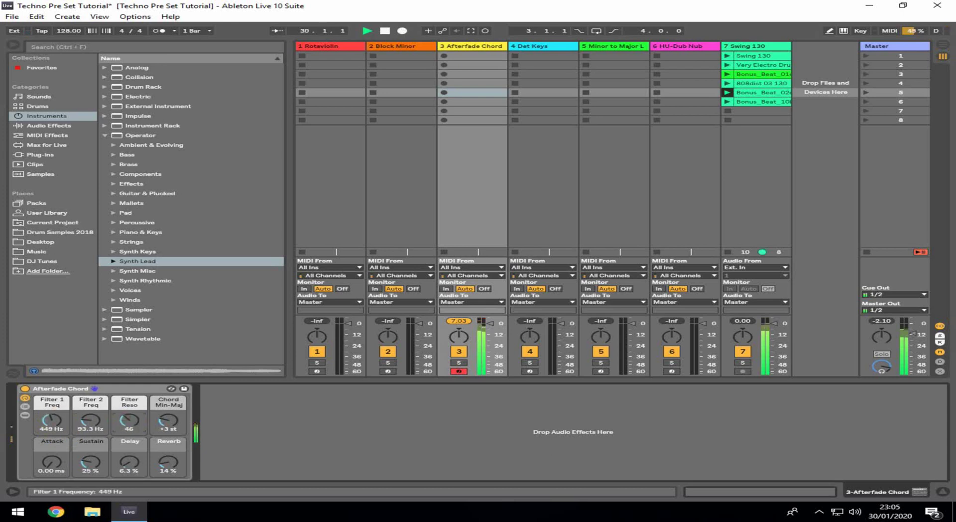
{"action": "mouse_move", "coordinate": [129, 421]}
{"action": "left_mouse_down"}
{"action": "mouse_move", "coordinate": [129, 405]}
{"action": "mouse_move", "coordinate": [128, 424]}
{"action": "left_mouse_up"}
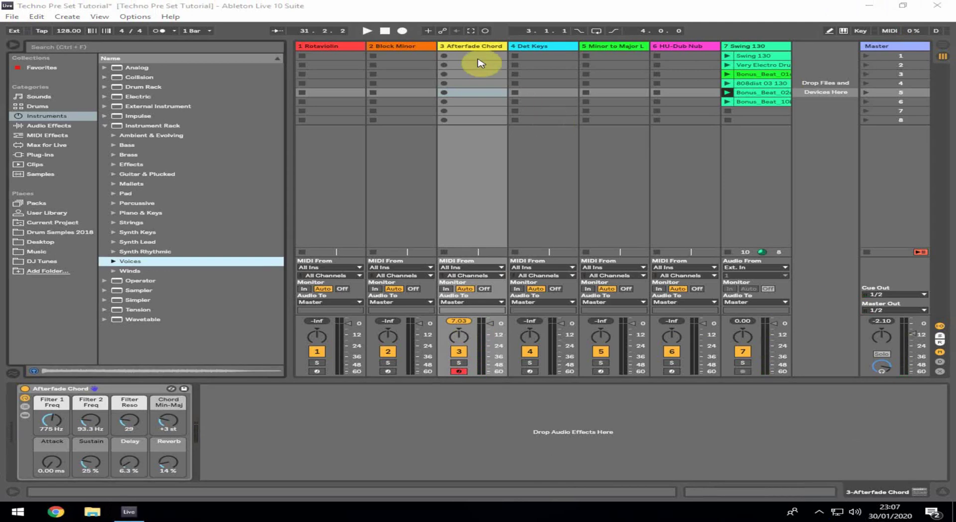
Search 'after', locate Afterfade Chord.adg under Instrument Rack > Synth Lead, then resume playback
{"action": "left_click", "coordinate": [79, 48]}
{"action": "type", "text": "after"}
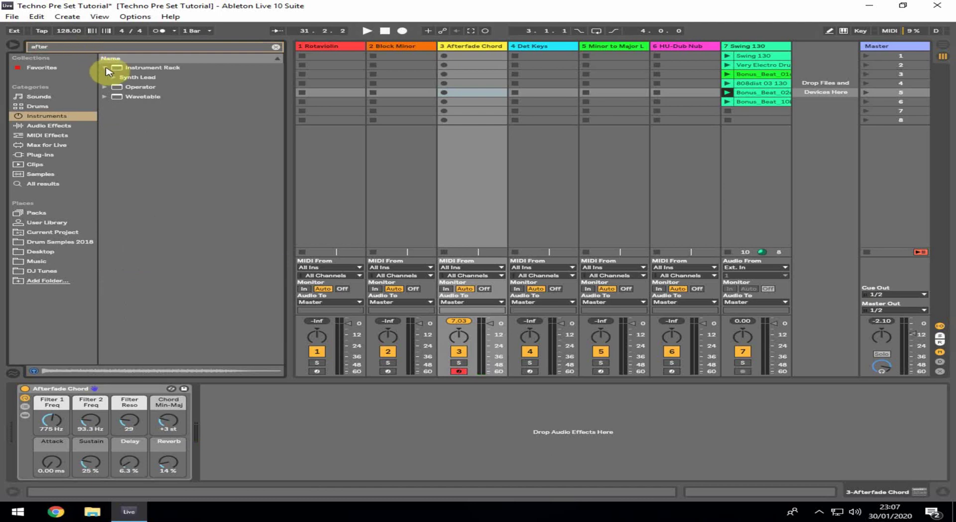
{"action": "left_click", "coordinate": [108, 69]}
{"action": "left_click", "coordinate": [114, 78]}
{"action": "left_click", "coordinate": [152, 87]}
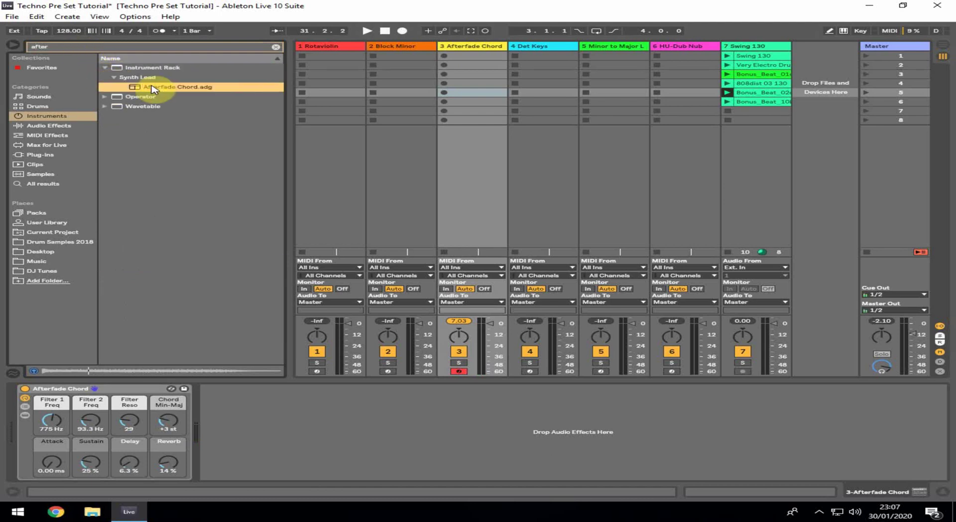
{"action": "left_click", "coordinate": [104, 68]}
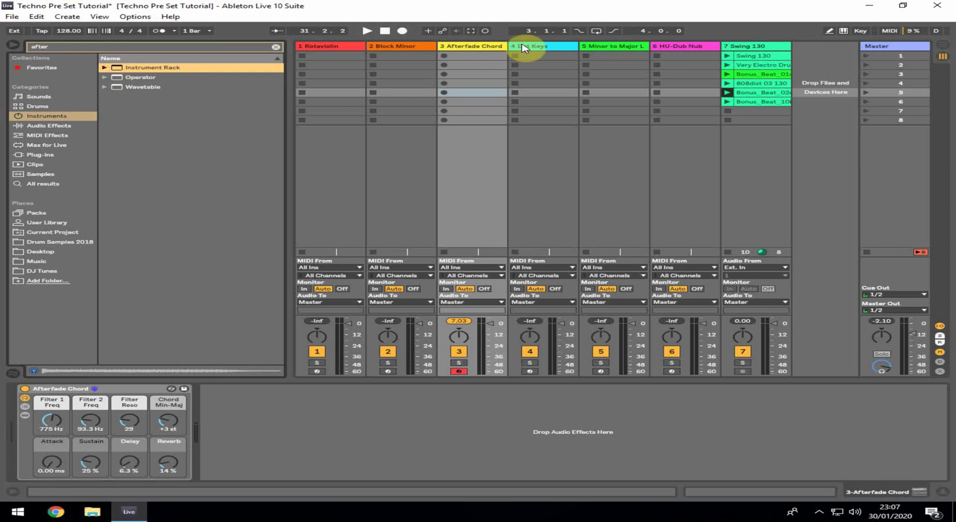
{"action": "key", "text": "space"}
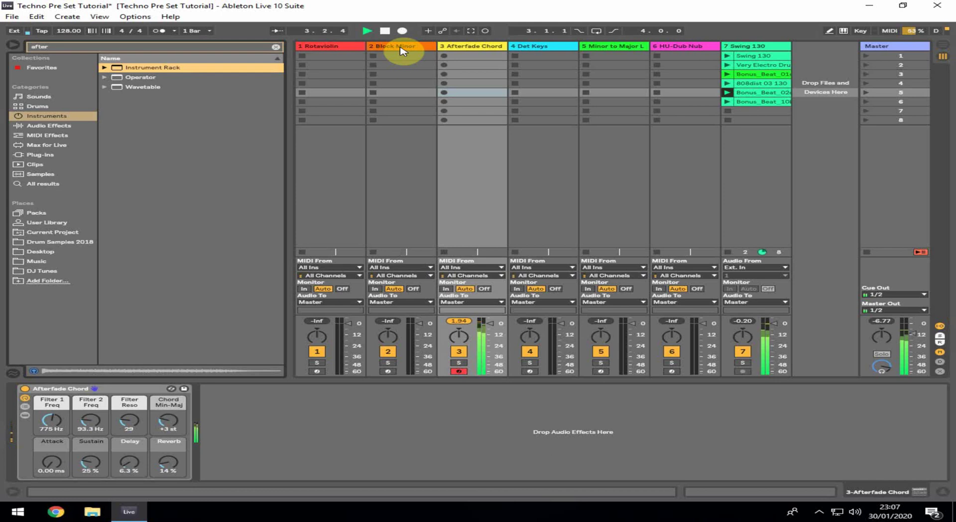
Arm Det Keys and play it over a Bonus Beat loop, then the Swing 130 loop
{"action": "left_click", "coordinate": [529, 47]}
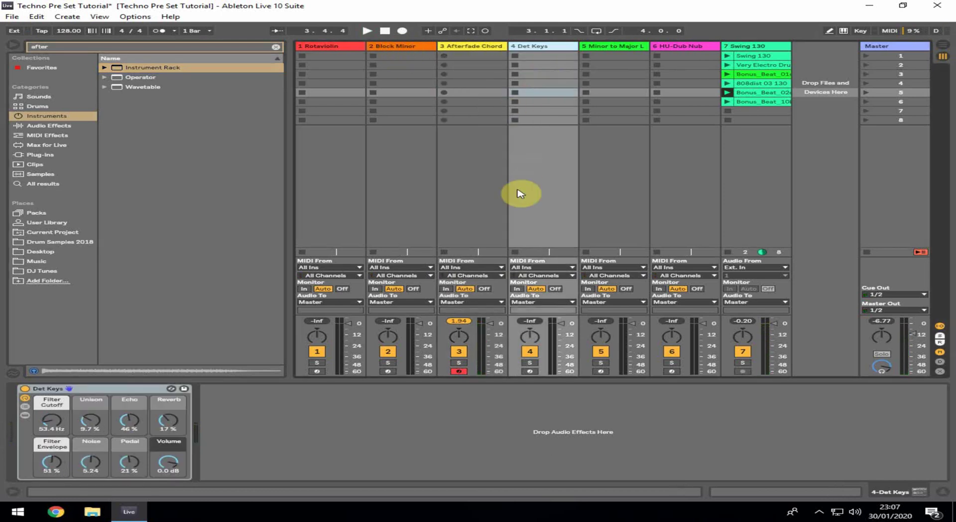
{"action": "left_click", "coordinate": [530, 371]}
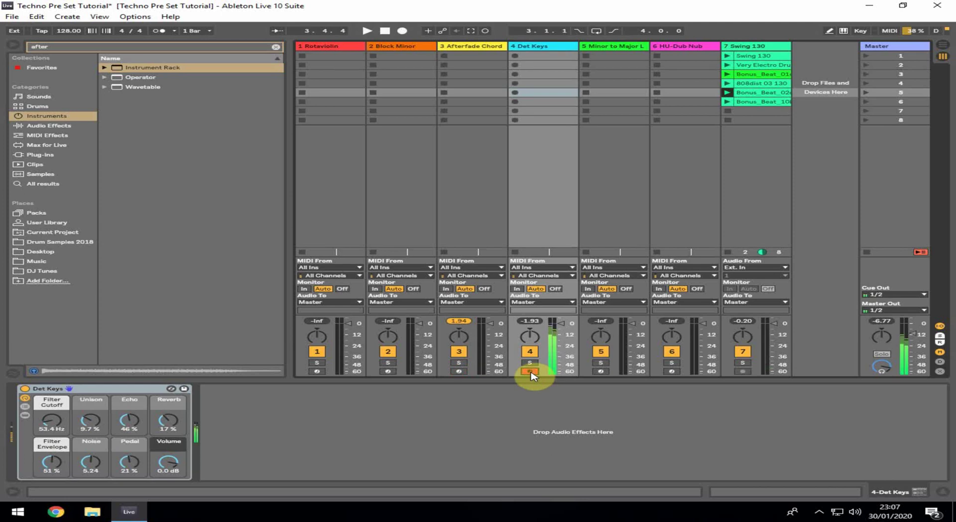
{"action": "left_click", "coordinate": [727, 101]}
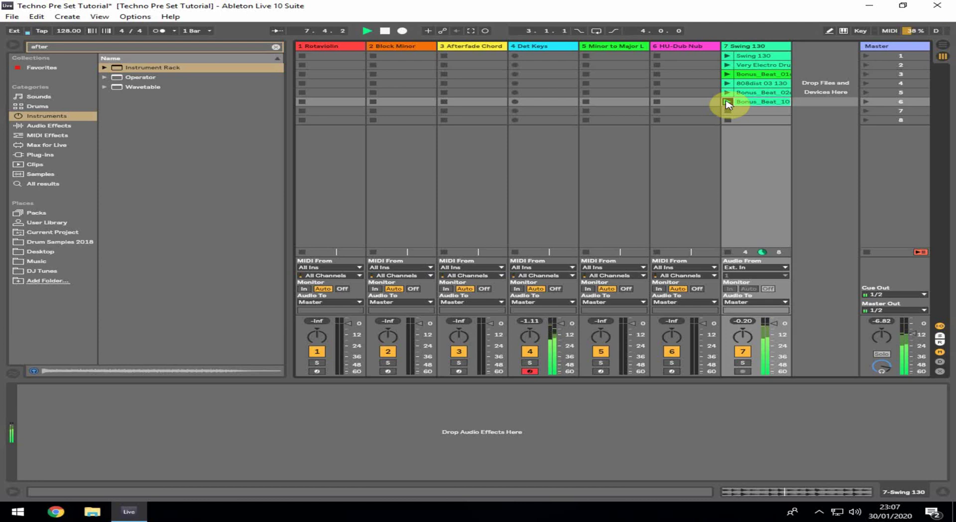
{"action": "key", "text": "space"}
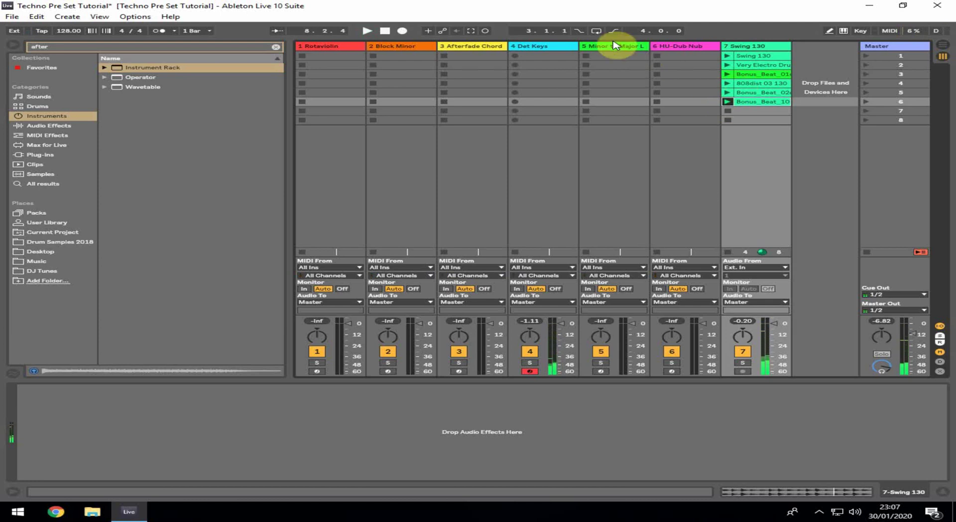
{"action": "left_click", "coordinate": [548, 48]}
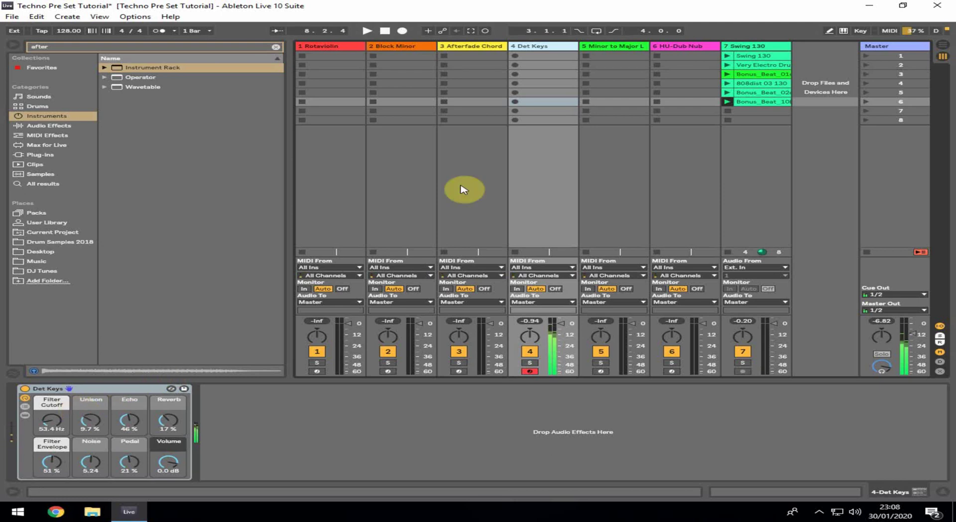
{"action": "left_click", "coordinate": [727, 57]}
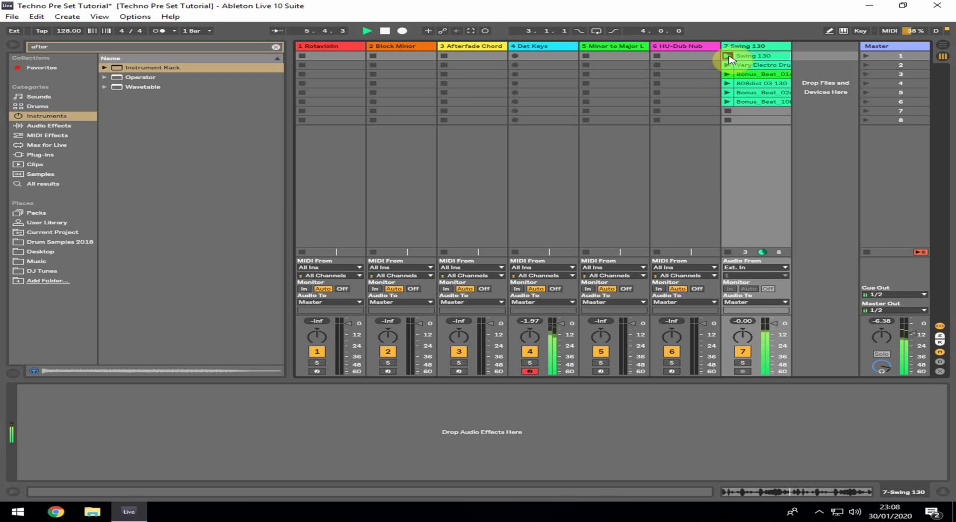
{"action": "key", "text": "space"}
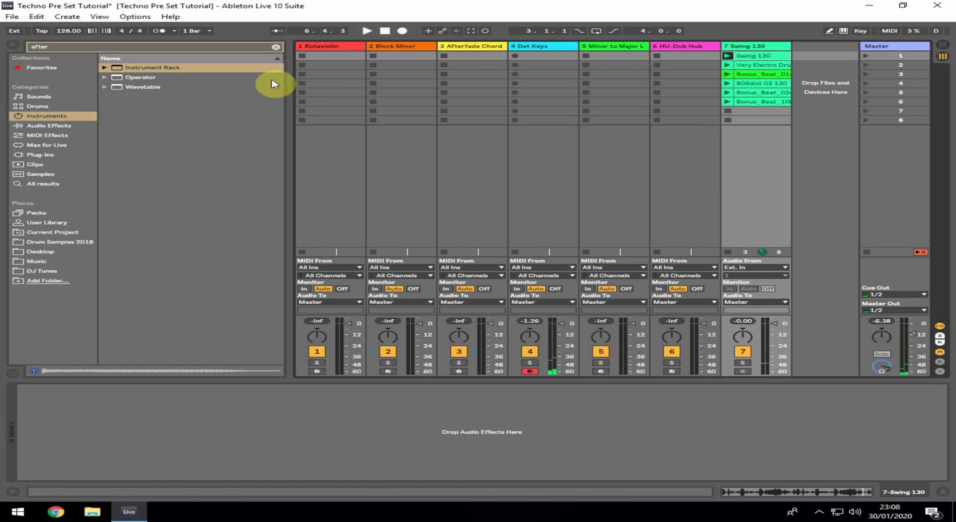
Search 'det' to locate Det Keys.adg under Instrument Rack > Synth Lead, then arm Minor to Major Lead
{"action": "left_click", "coordinate": [118, 46]}
{"action": "left_click_drag", "start_coordinate": [26, 47], "coordinate": [11, 49]}
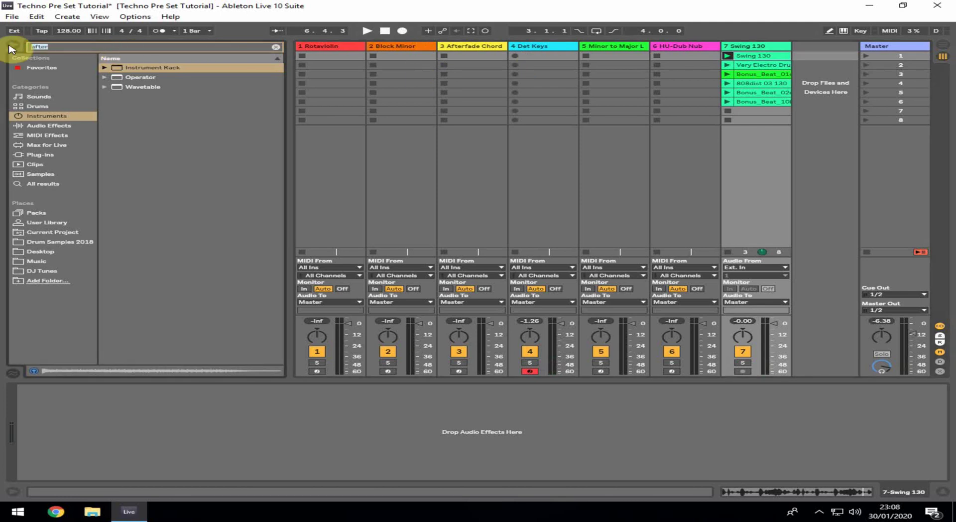
{"action": "type", "text": "det"}
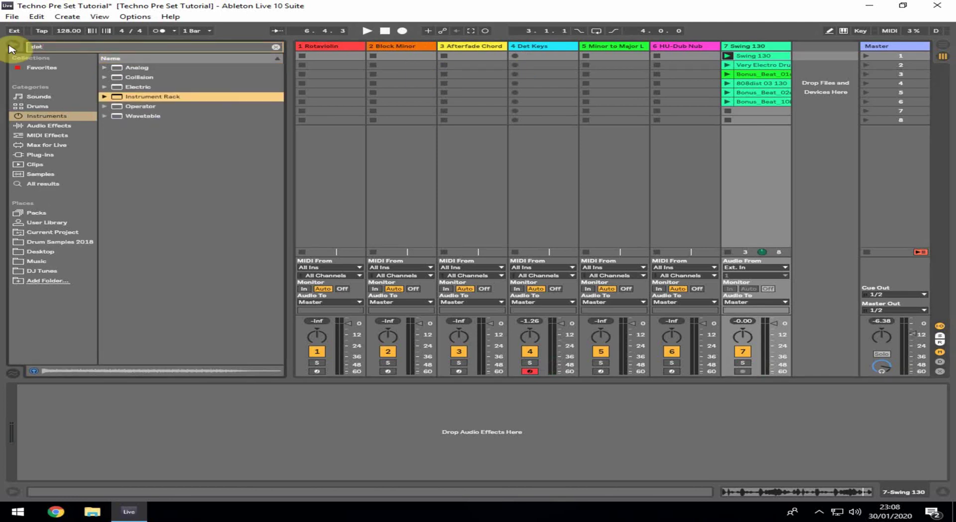
{"action": "left_click", "coordinate": [105, 96]}
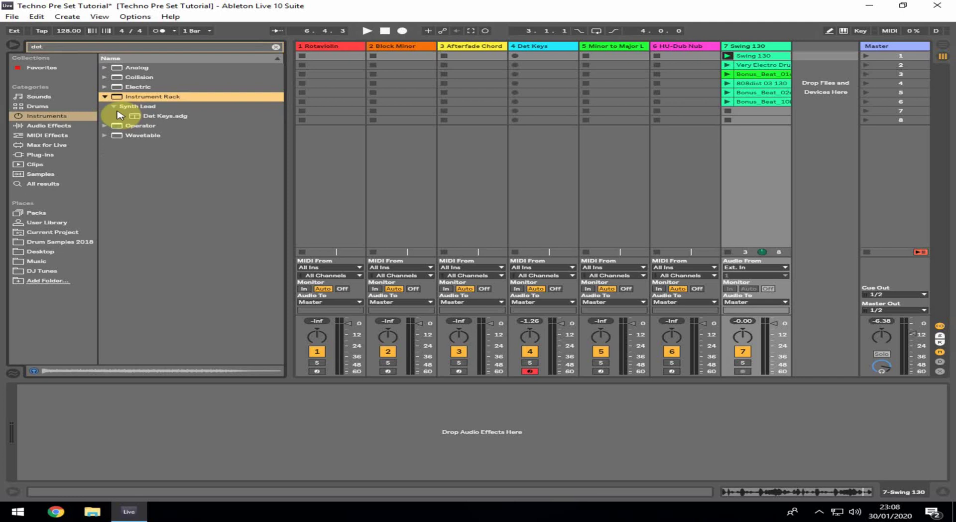
{"action": "left_click", "coordinate": [173, 118]}
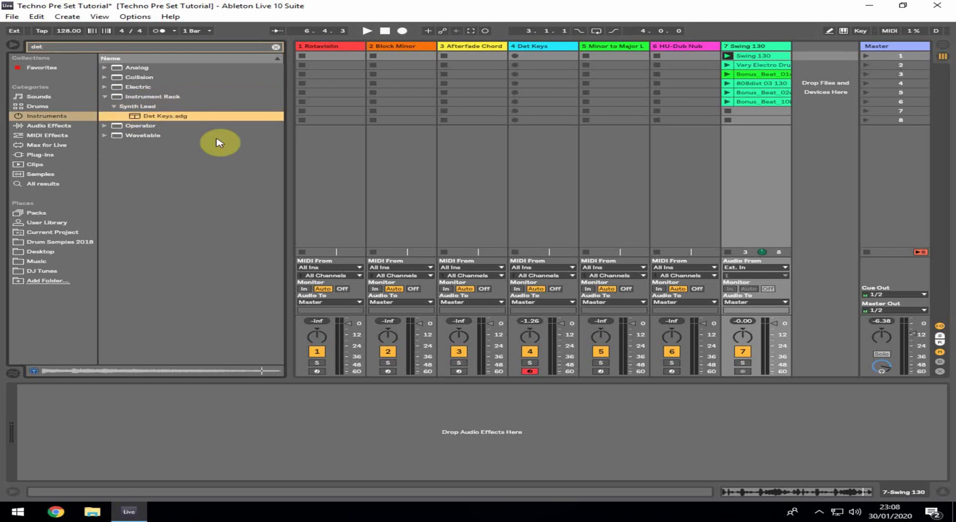
{"action": "left_click", "coordinate": [154, 106]}
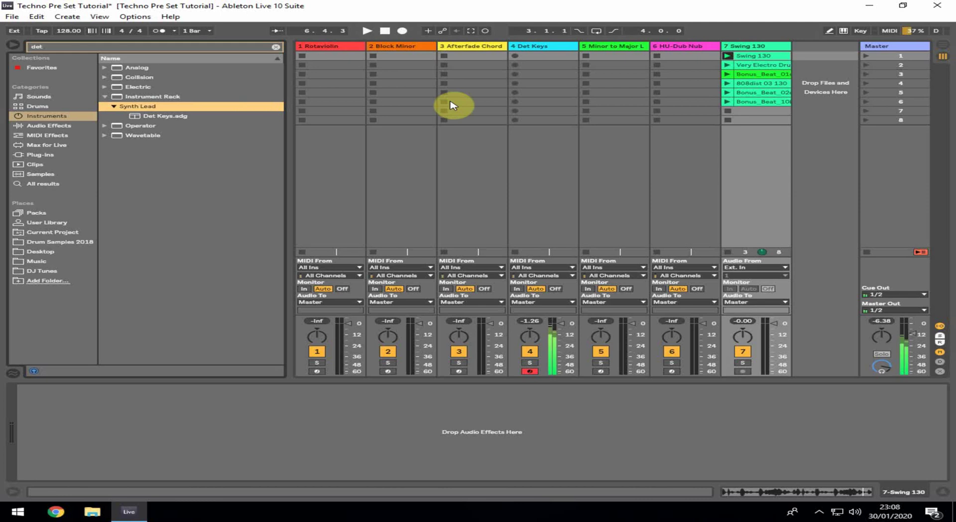
{"action": "left_click", "coordinate": [601, 371]}
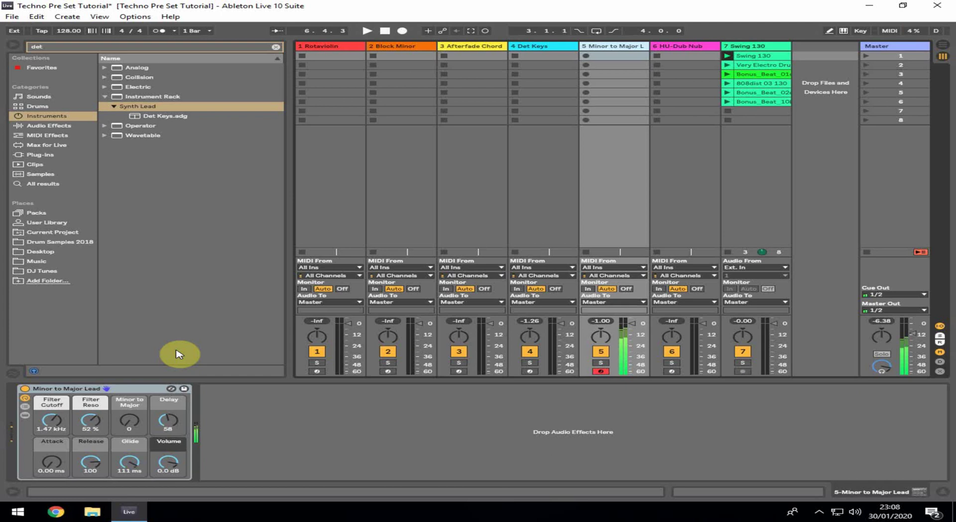
{"action": "key", "text": "space"}
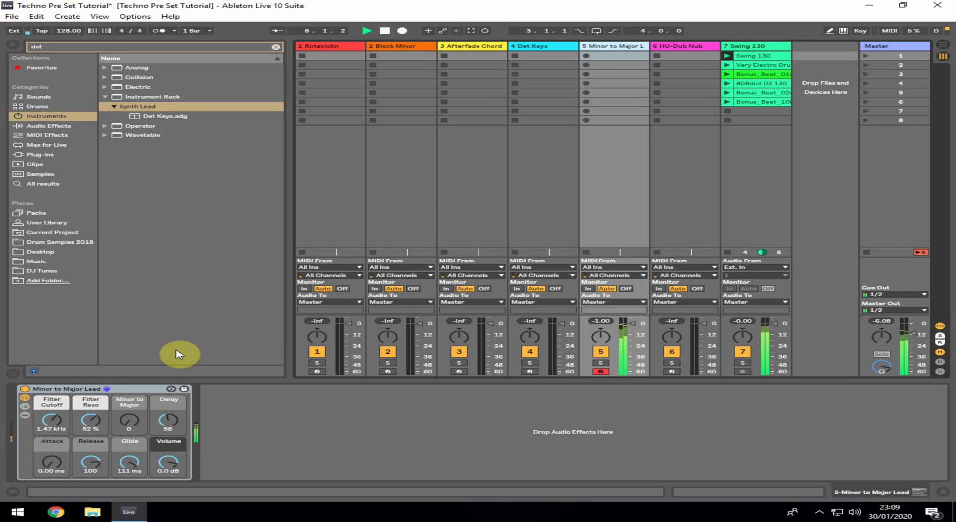
{"action": "key", "text": "space"}
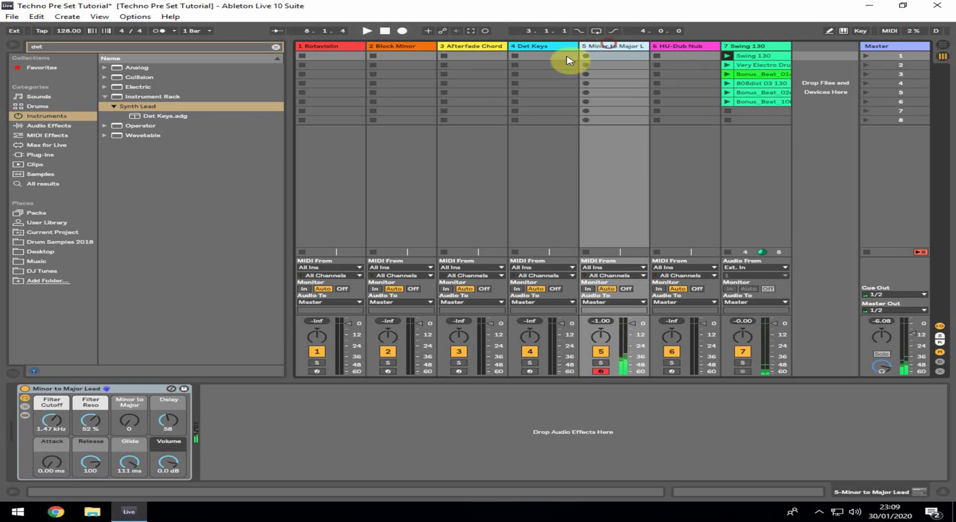
Search 'major lead' and preview Minor to Major Lead.adg under Synth Lead
{"action": "left_click", "coordinate": [32, 46]}
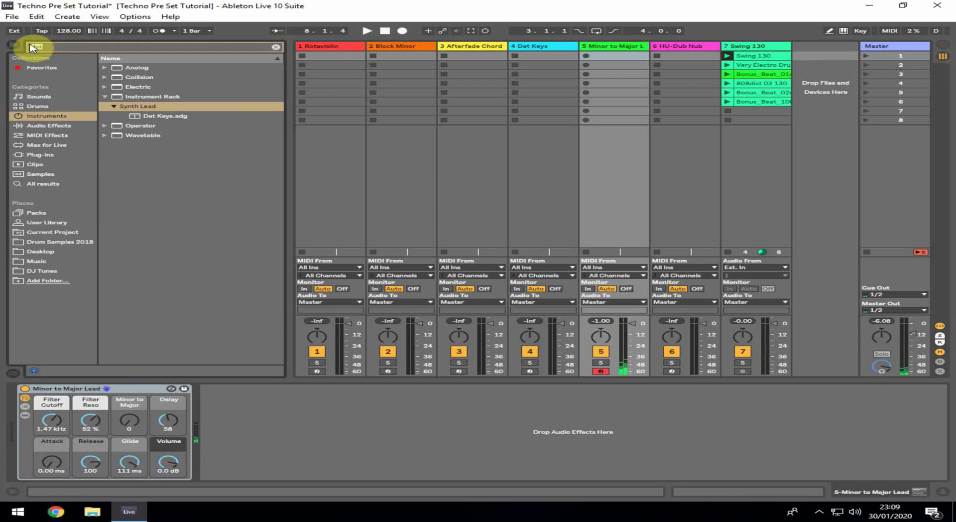
{"action": "type", "text": "major lead"}
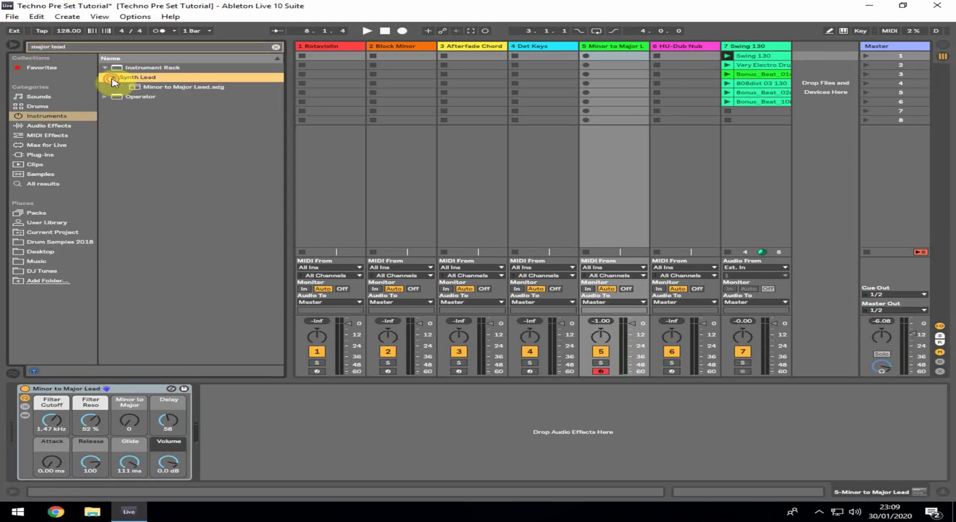
{"action": "left_click", "coordinate": [173, 88]}
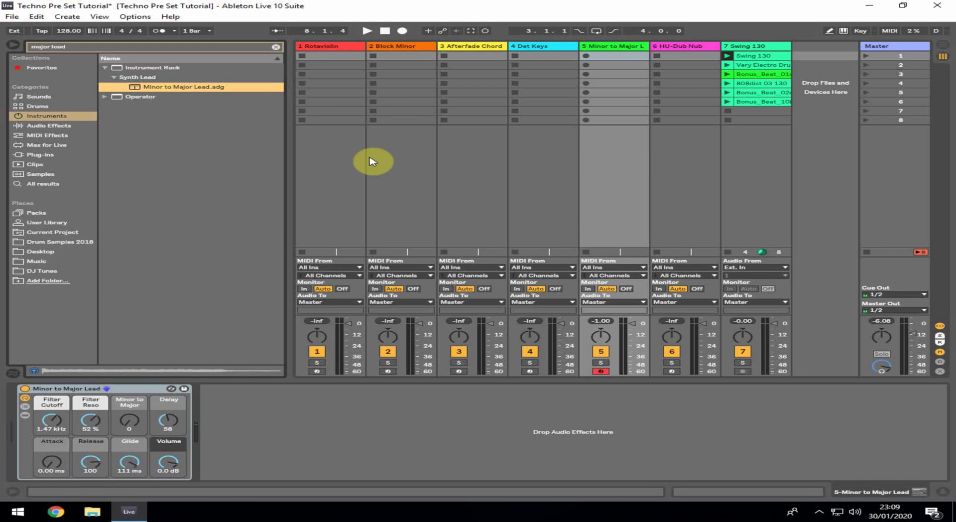
{"action": "mouse_move", "coordinate": [130, 463]}
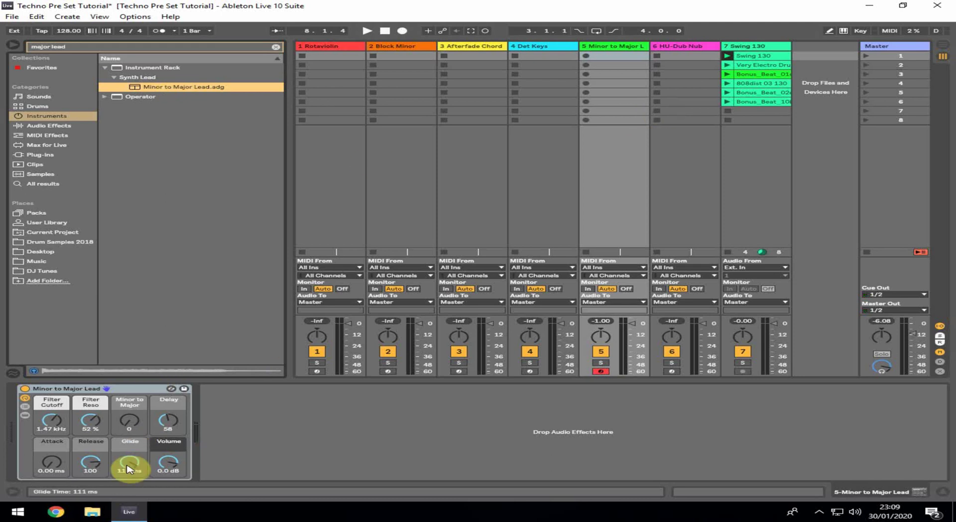
Drop the lead's glide near zero, then adjust its filter cutoff and raise Minor to Major
{"action": "left_click_drag", "start_coordinate": [128, 468], "coordinate": [128, 493]}
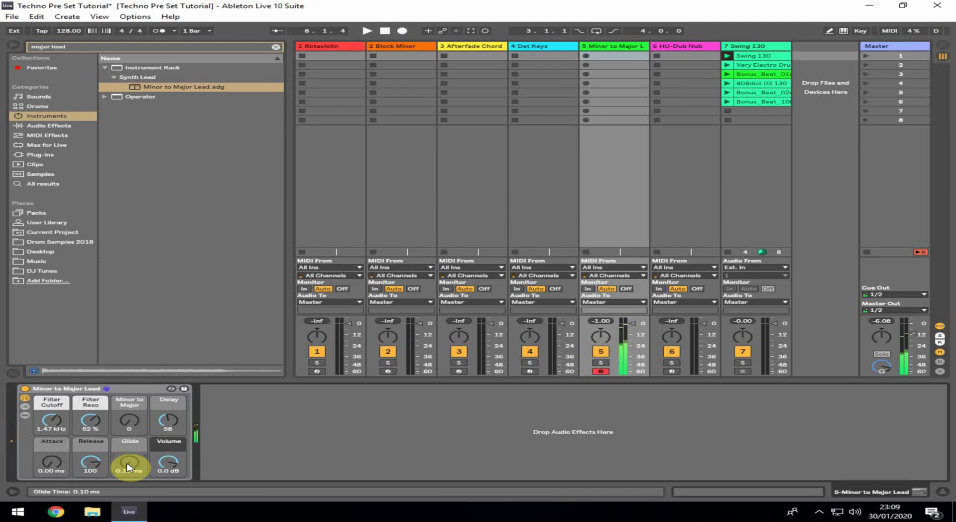
{"action": "mouse_move", "coordinate": [52, 419]}
{"action": "left_mouse_down"}
{"action": "mouse_move", "coordinate": [52, 448]}
{"action": "mouse_move", "coordinate": [51, 393]}
{"action": "left_mouse_up"}
{"action": "left_click_drag", "start_coordinate": [129, 420], "coordinate": [129, 405]}
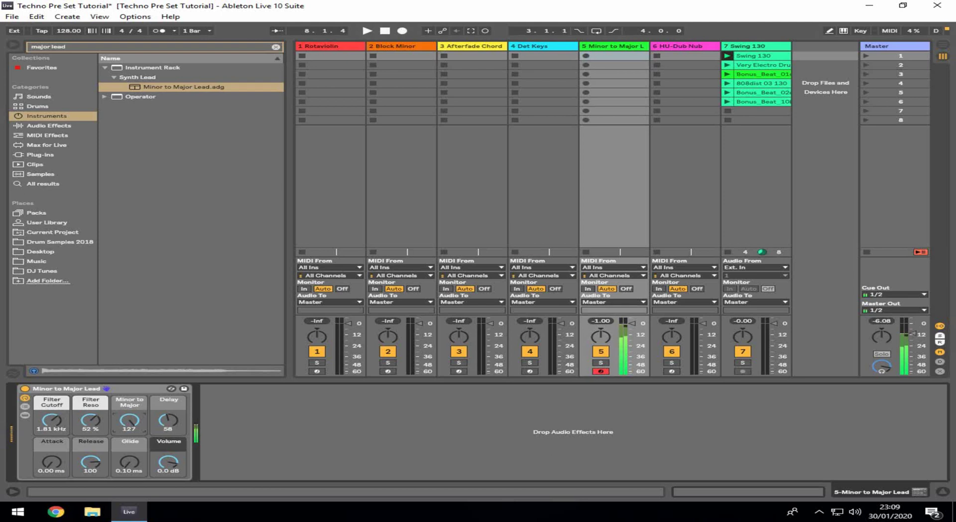
Launch Bonus_Beat_02 on track 7 and set Minor to Major Lead's glide to 200 ms
{"action": "left_click_drag", "start_coordinate": [728, 73], "coordinate": [728, 92]}
{"action": "left_click", "coordinate": [727, 92]}
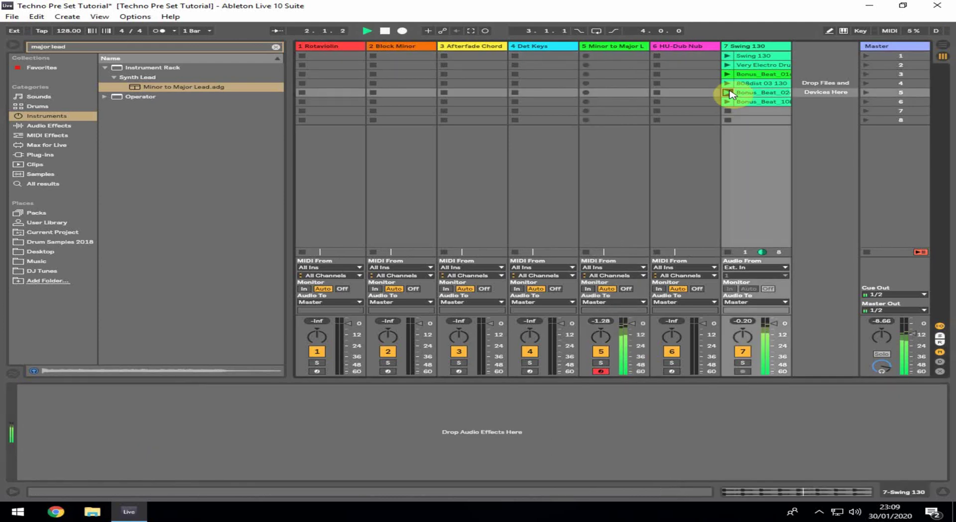
{"action": "left_click", "coordinate": [628, 45]}
{"action": "left_click_drag", "start_coordinate": [131, 462], "coordinate": [136, 467]}
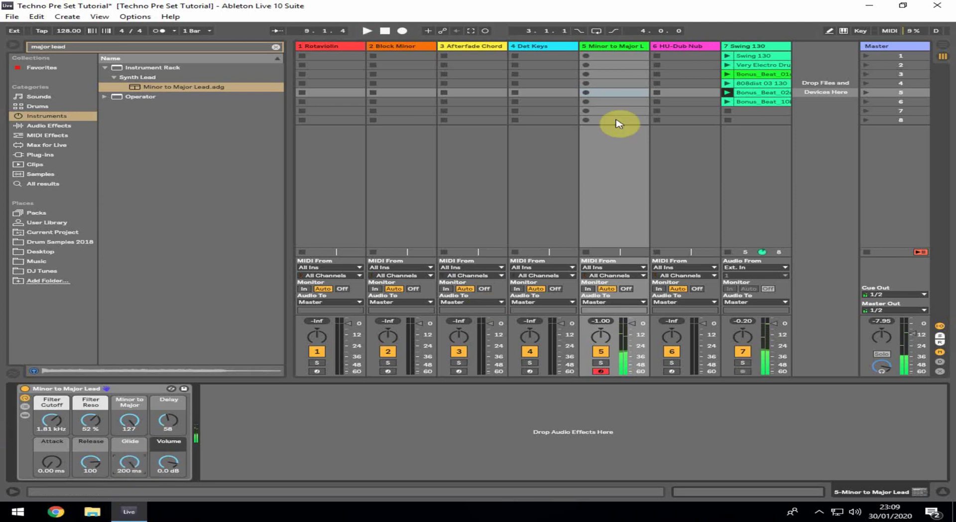
Arm the HU-Dub Nub track and launch Bonus_Beat_10, queuing the Swing 130 loop next
{"action": "left_click", "coordinate": [692, 48]}
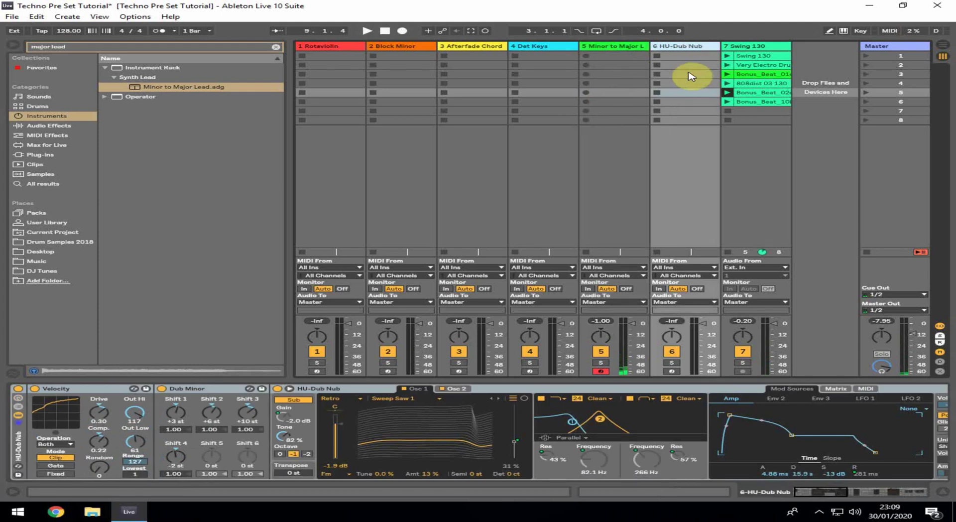
{"action": "left_click", "coordinate": [671, 371]}
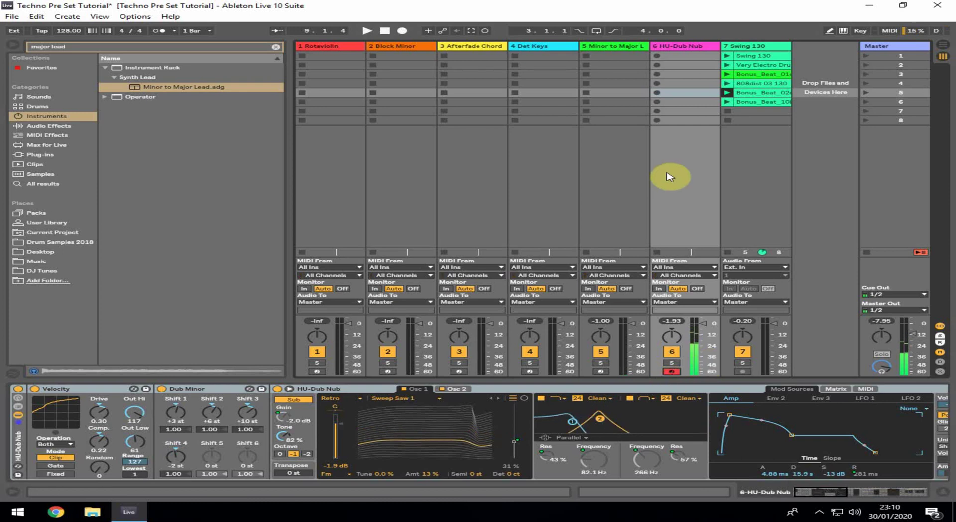
{"action": "left_click", "coordinate": [728, 101]}
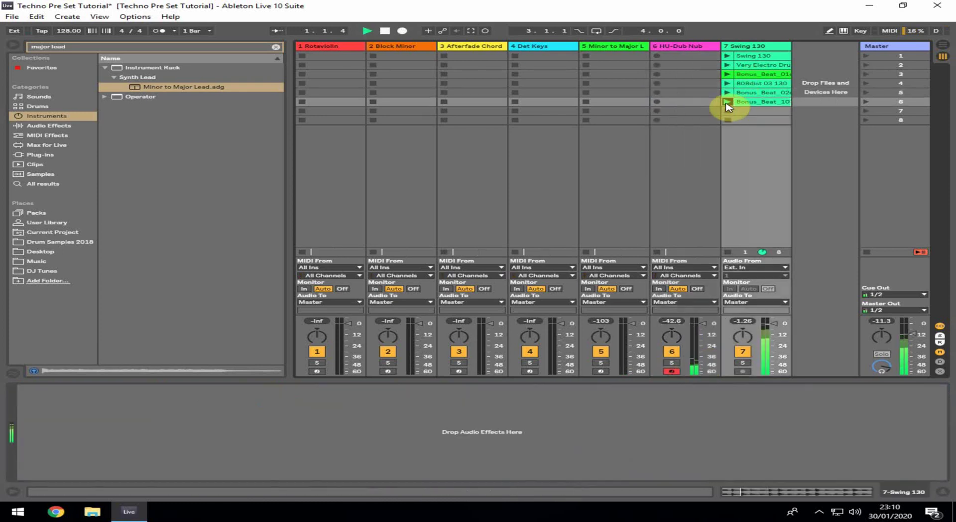
{"action": "left_click", "coordinate": [727, 55]}
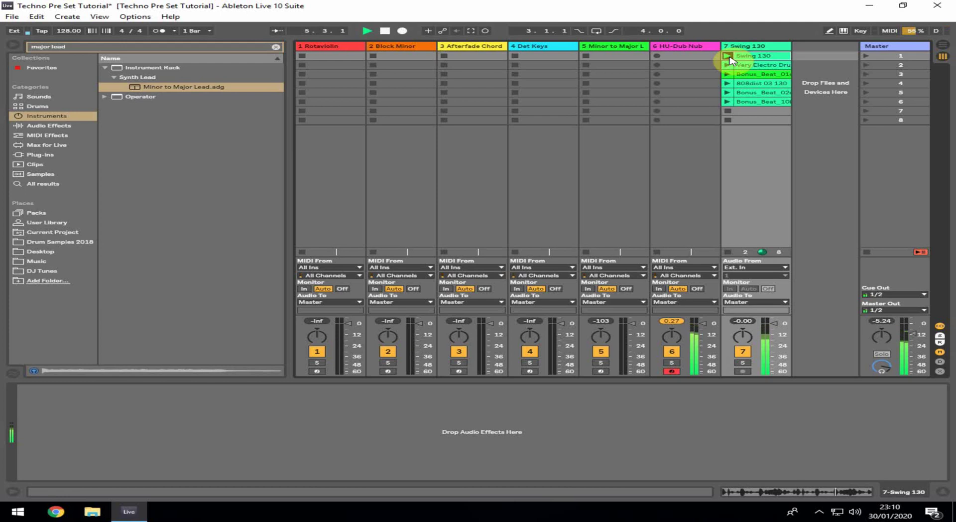
Stop playback, then play HU-Dub Nub over the electro drum loop on track 7
{"action": "key", "text": "space"}
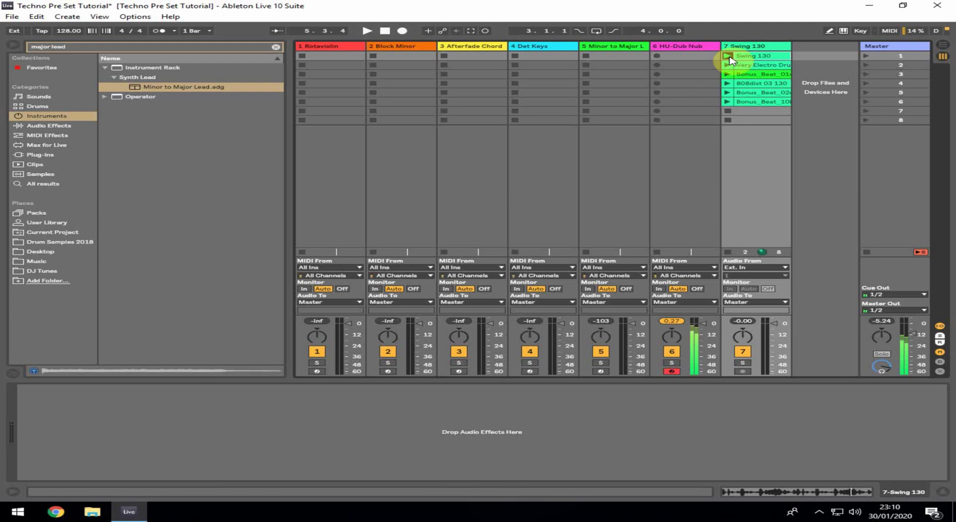
{"action": "left_click", "coordinate": [704, 45]}
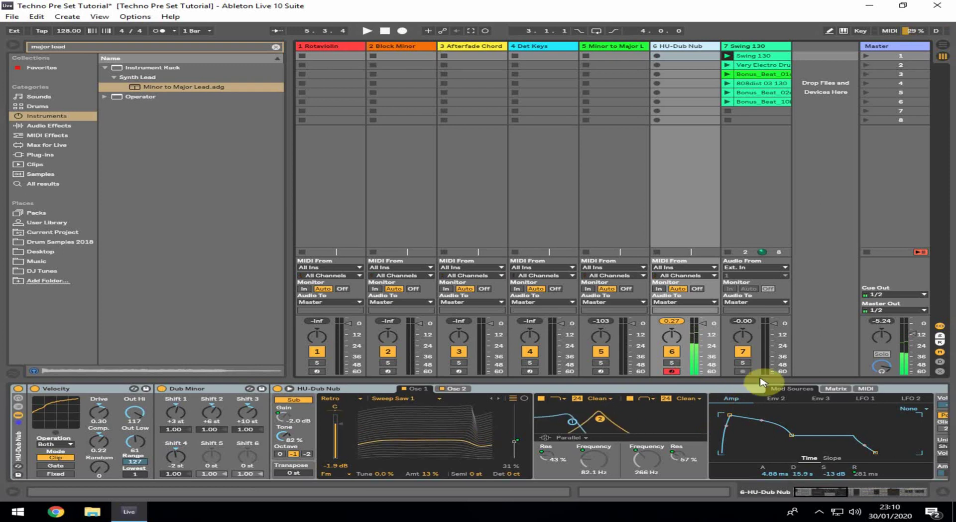
{"action": "left_click", "coordinate": [728, 65]}
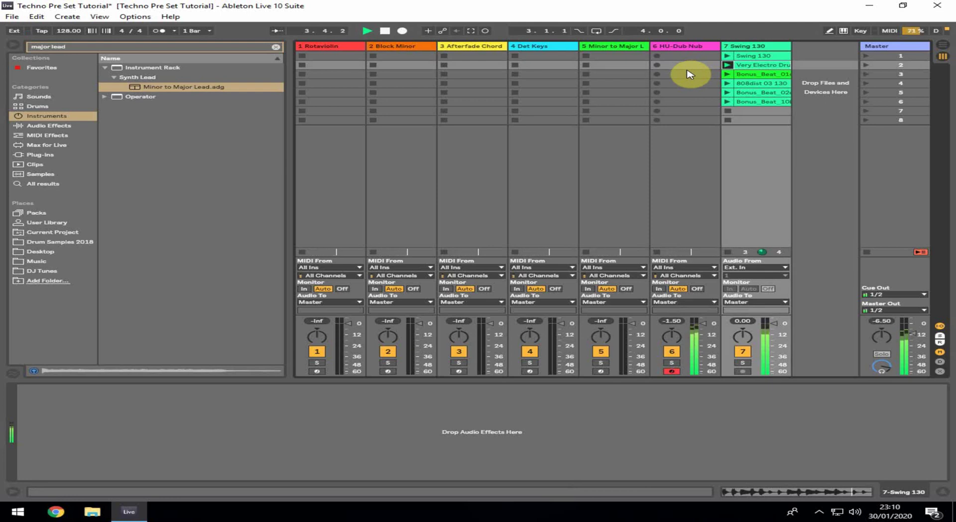
Search the browser for 'dub' and point out HU-Dub Nub in Instrument Rack's Synth Lead folder
{"action": "left_click", "coordinate": [670, 46]}
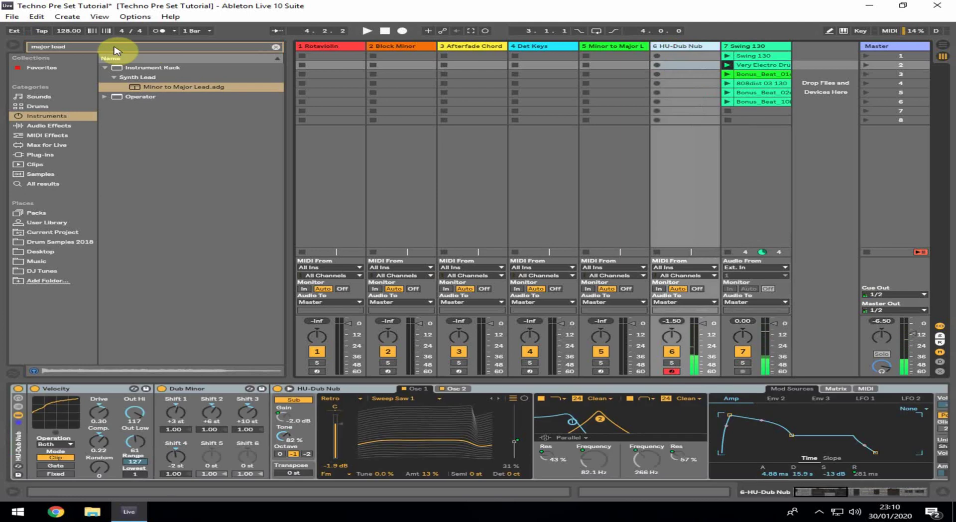
{"action": "key", "text": "ctrl+f"}
{"action": "type", "text": "dub"}
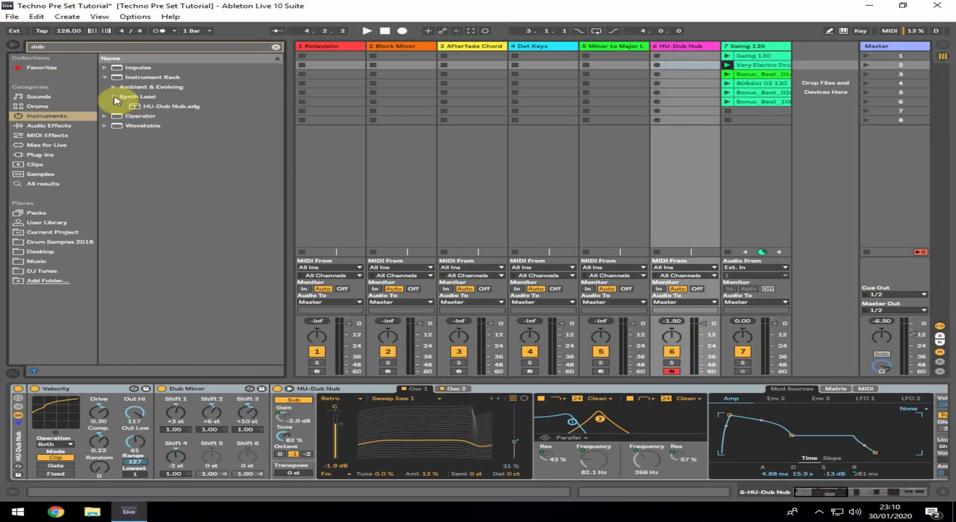
{"action": "left_click", "coordinate": [115, 100]}
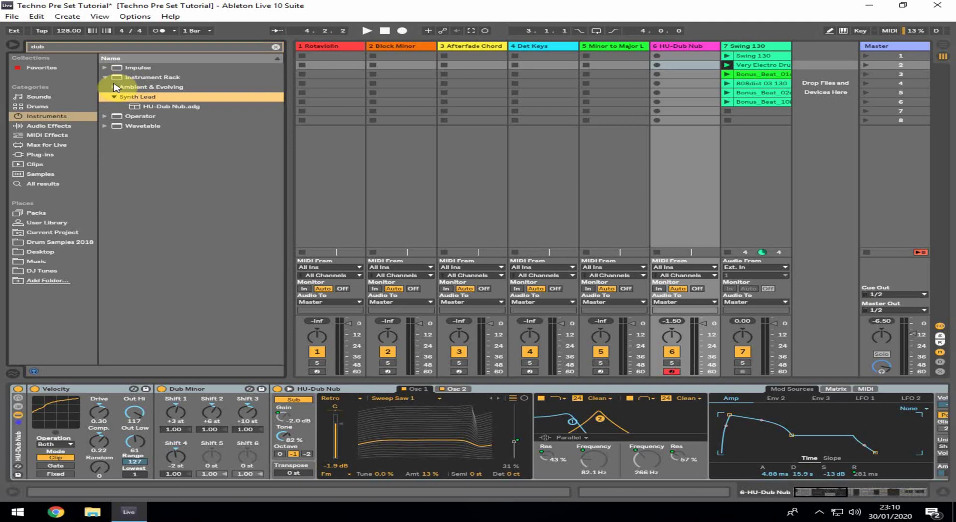
{"action": "left_click", "coordinate": [149, 77]}
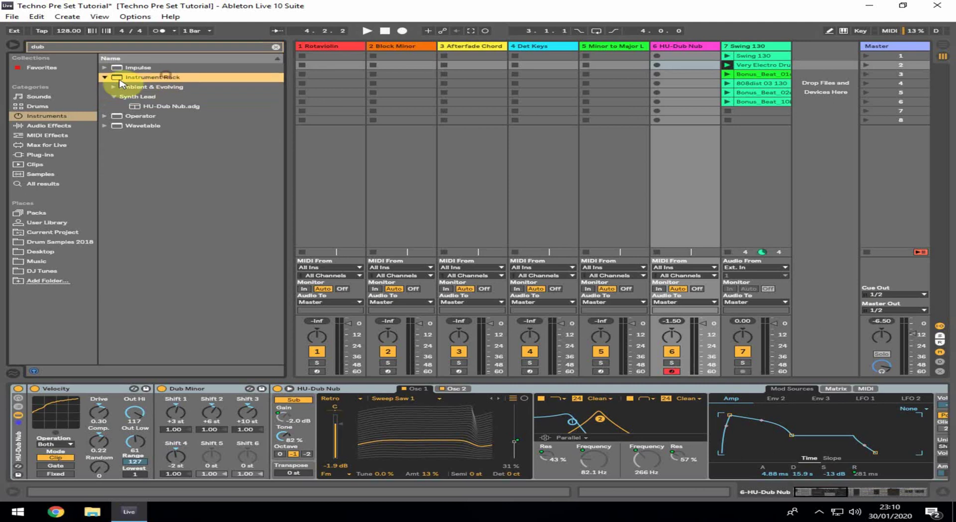
{"action": "left_click", "coordinate": [50, 116]}
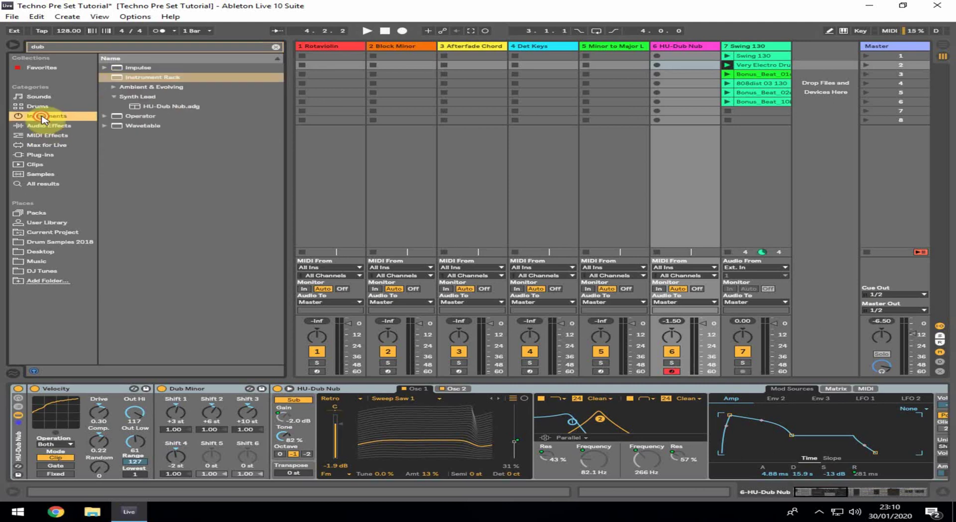
Clear the 'dub' search, then show each track's preset: Block Minor, Det Keys, Minor to Major Lead, HU-Dub Nub
{"action": "left_click", "coordinate": [276, 47]}
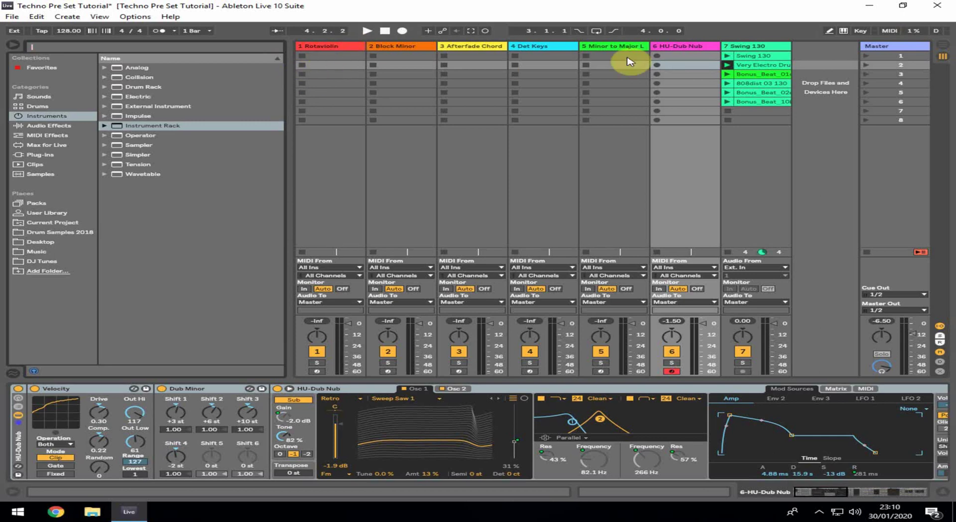
{"action": "left_click", "coordinate": [316, 46]}
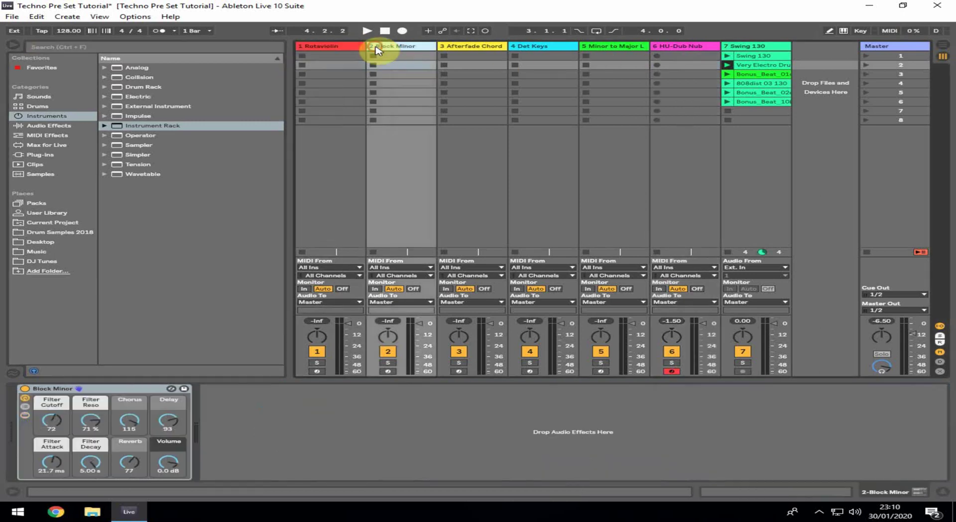
{"action": "left_click", "coordinate": [466, 46]}
{"action": "left_click", "coordinate": [551, 46]}
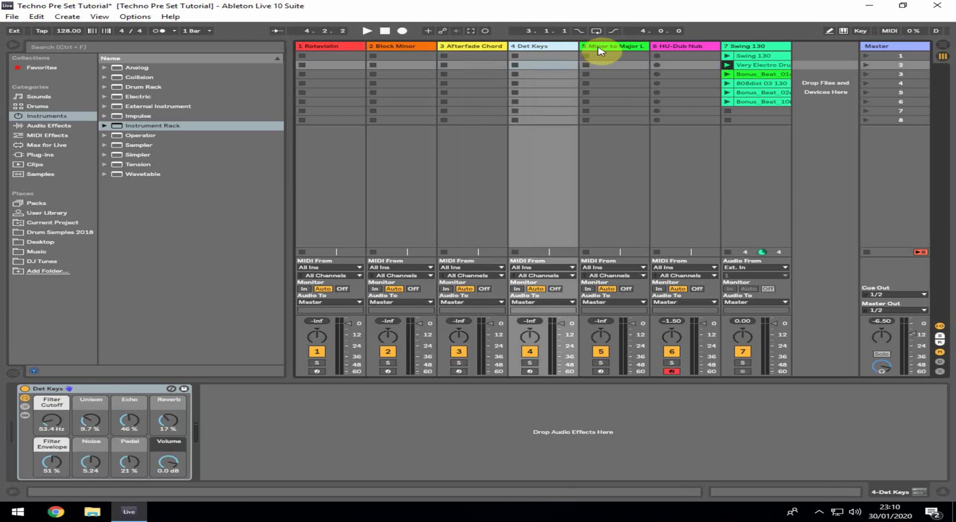
{"action": "left_click", "coordinate": [601, 47]}
{"action": "left_click", "coordinate": [664, 46]}
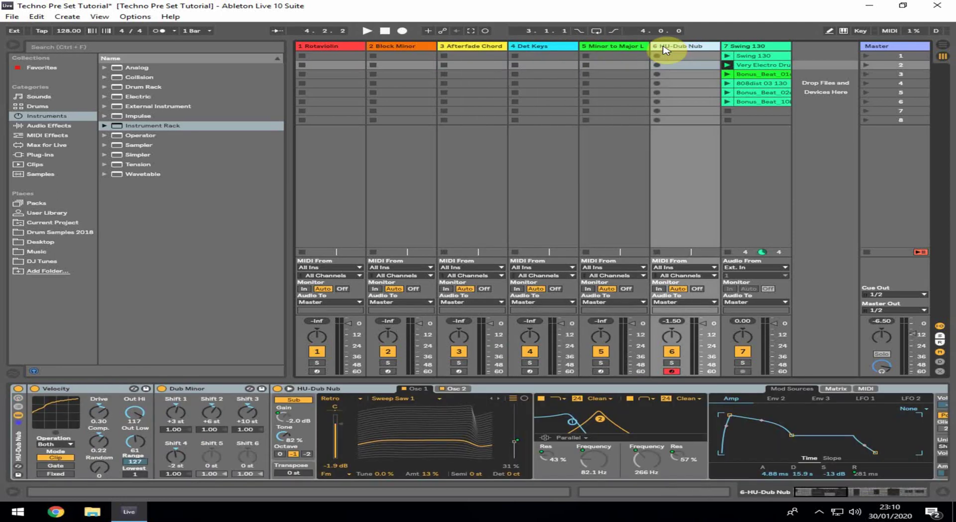